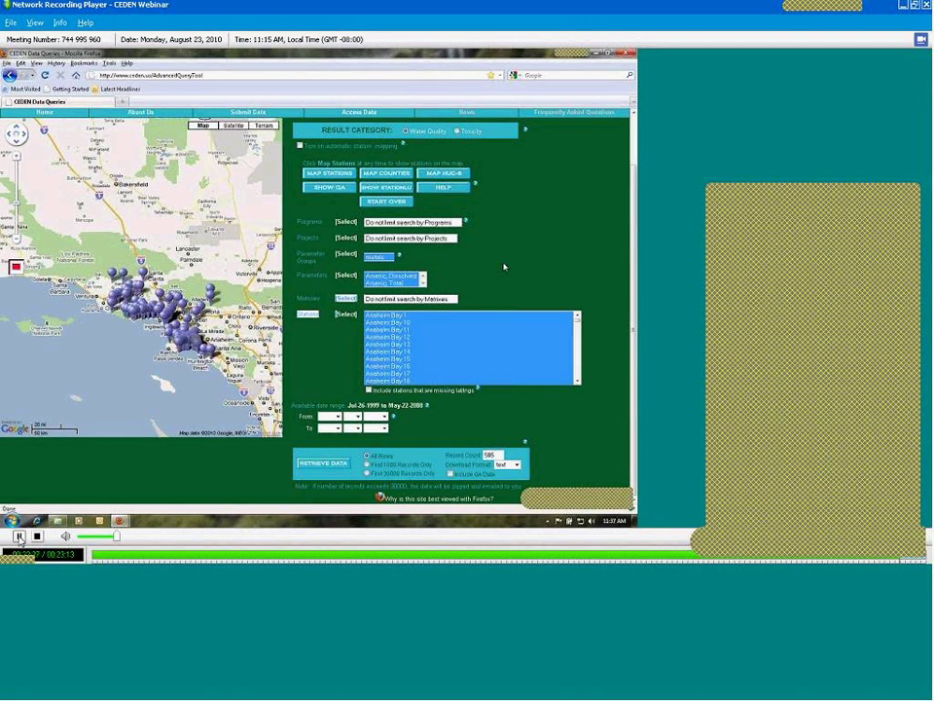
# Pause the webinar playback to move to the live Advanced Query Tool in Firefox.
pyautogui.click(18, 537)
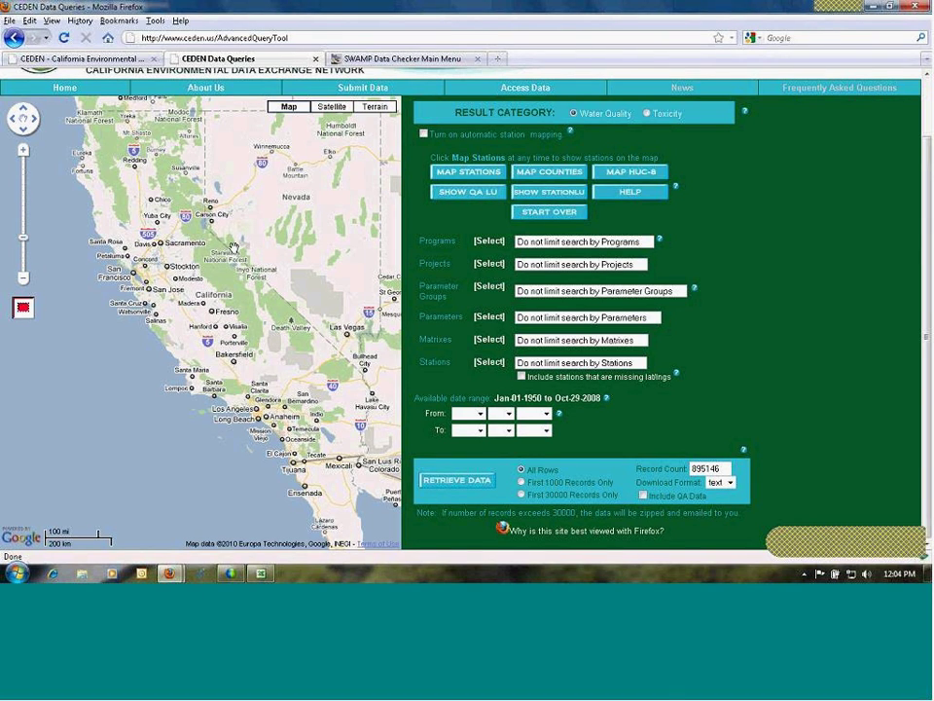
# Zoom into the Bay Area and map stations in a box from Novato to Palo Alto.
pyautogui.doubleClick(155, 279)
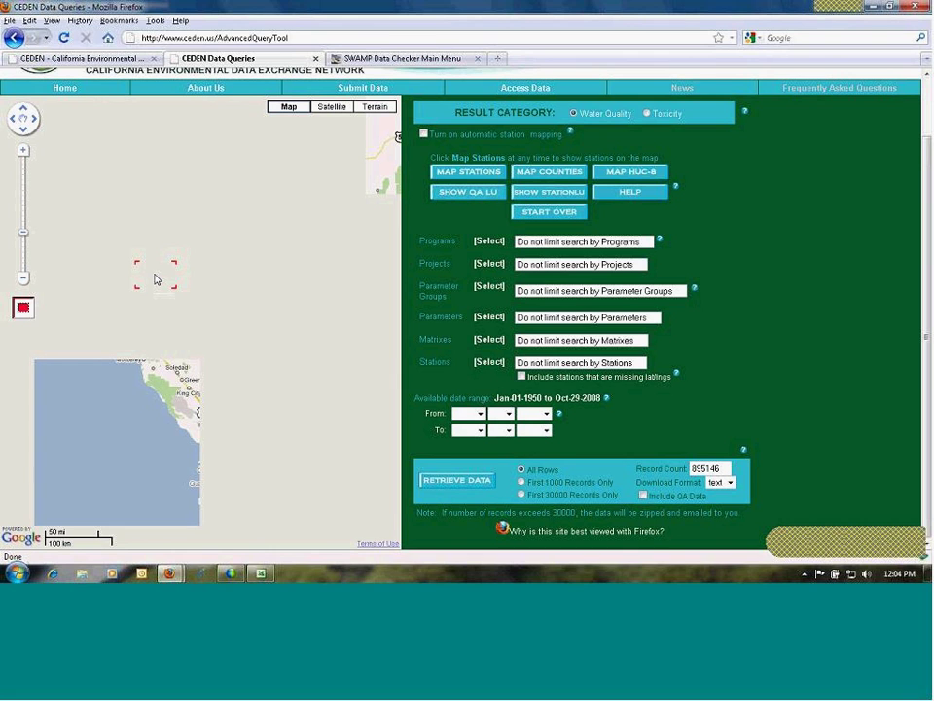
pyautogui.doubleClick(155, 279)
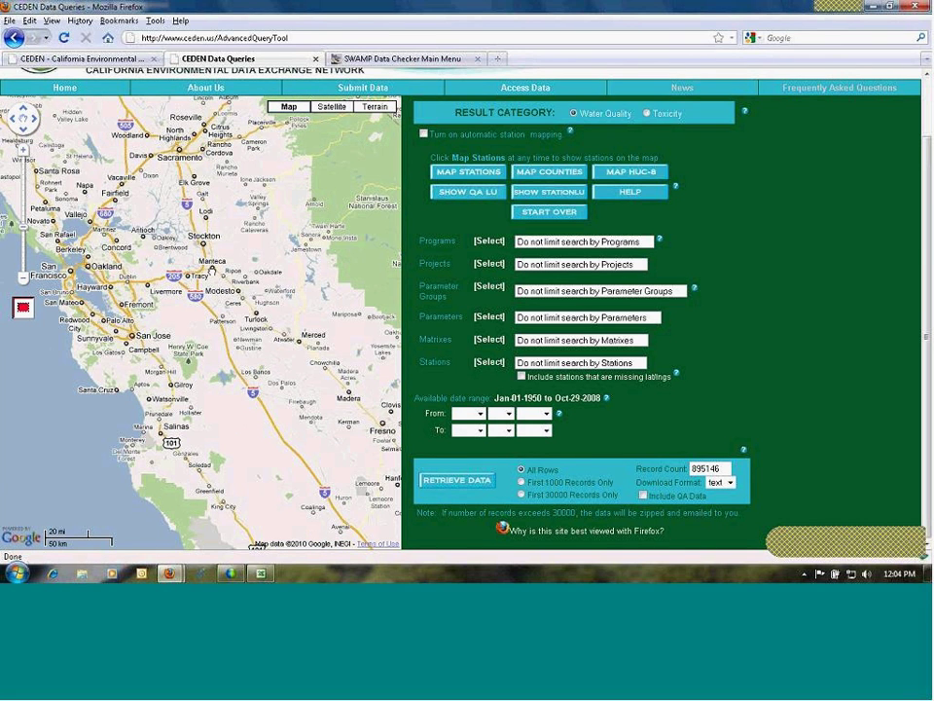
pyautogui.click(23, 310)
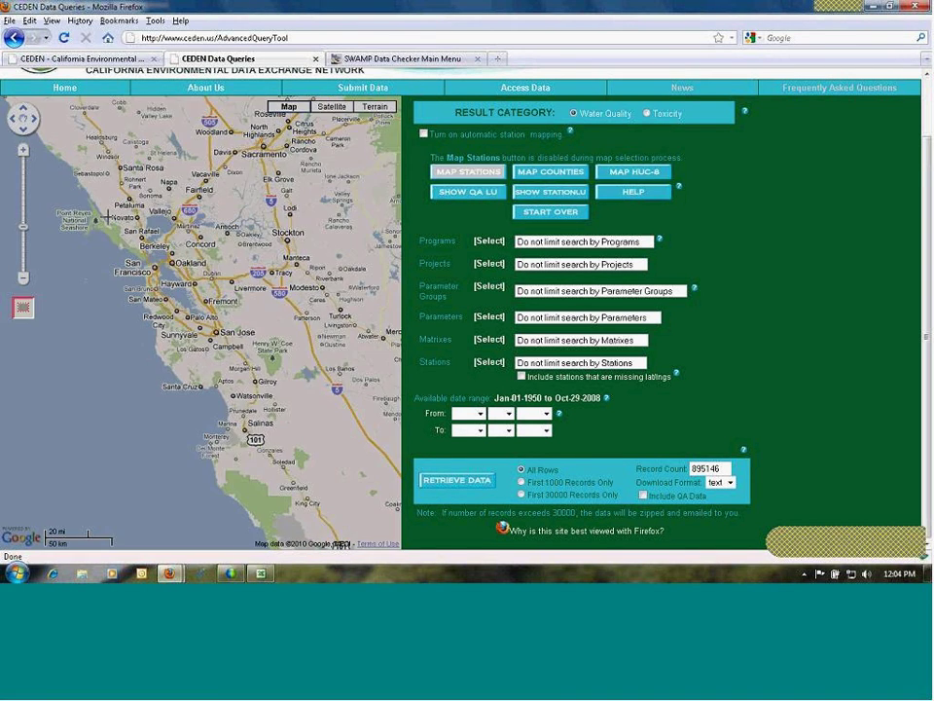
pyautogui.moveTo(108, 212); pyautogui.dragTo(205, 321)
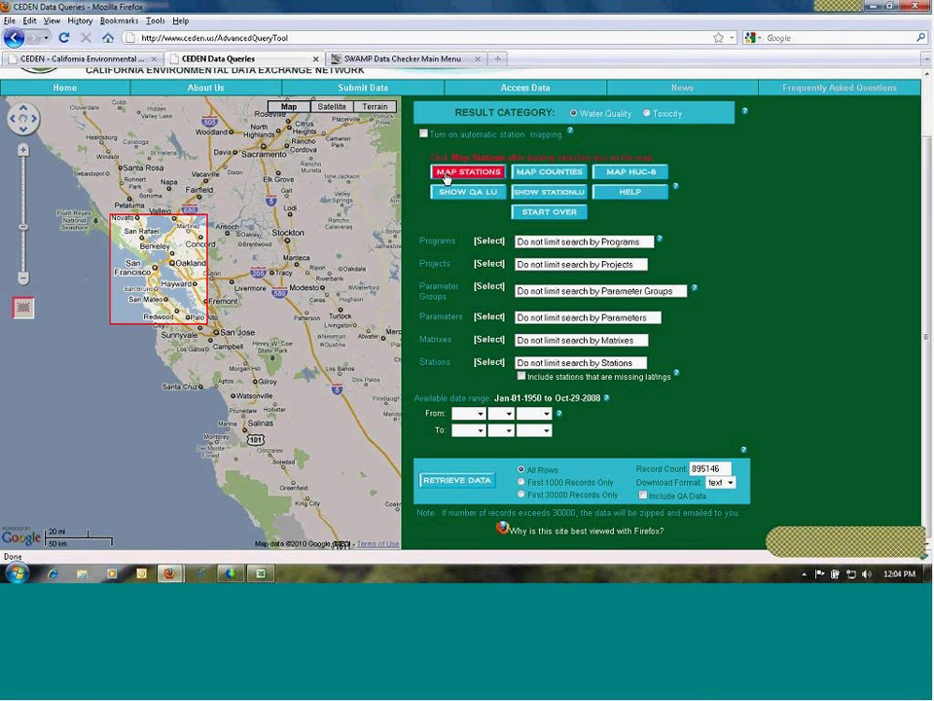
pyautogui.click(446, 173)
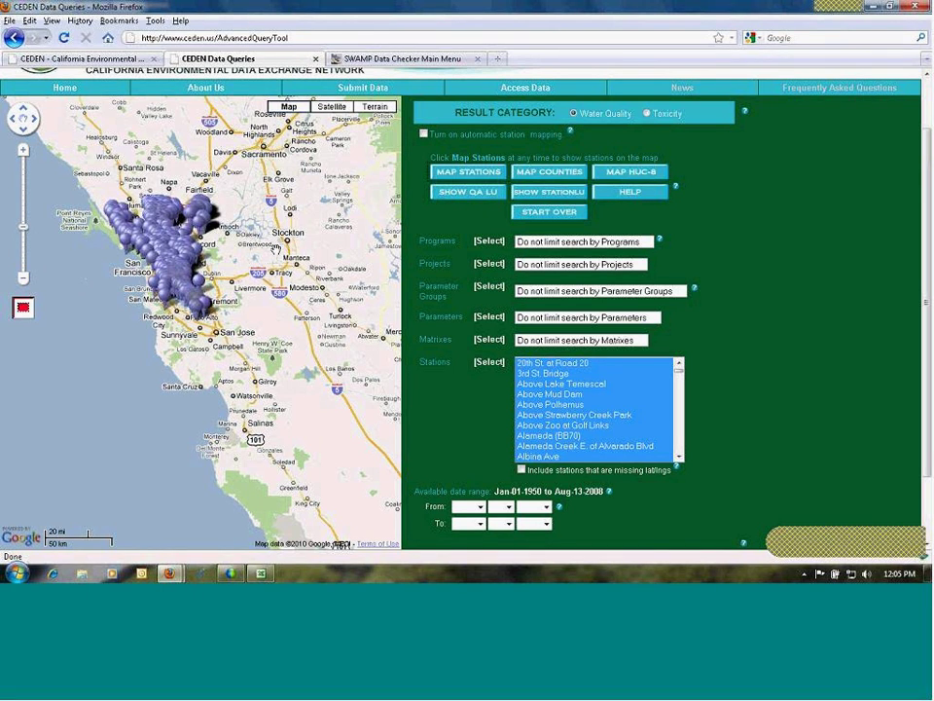
# Start the query over and zoom the map closer on the Bay Area.
pyautogui.click(525, 213)
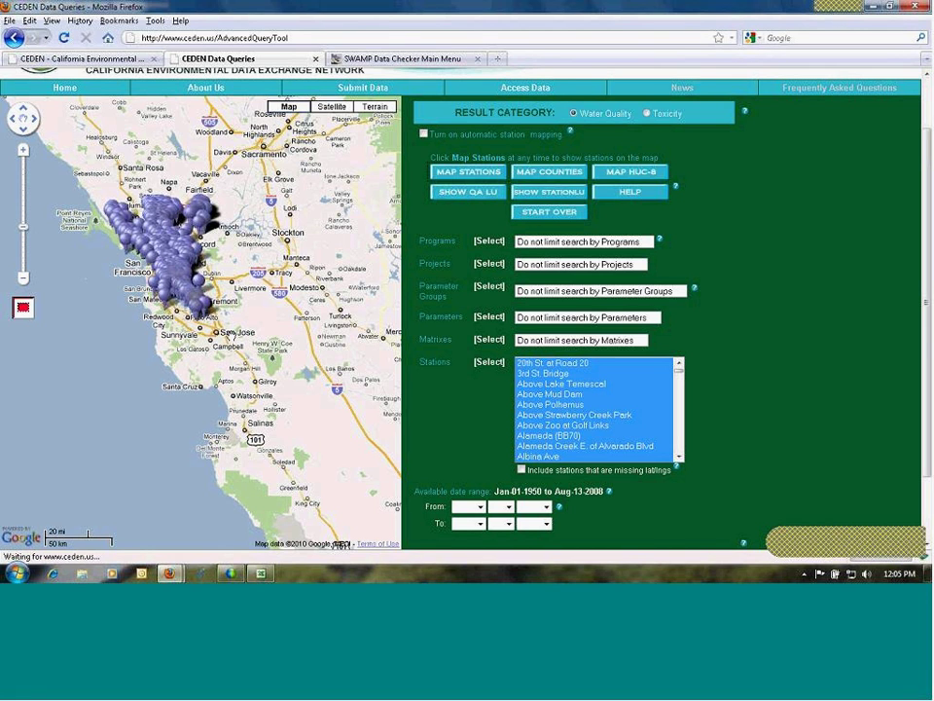
pyautogui.click(23, 308)
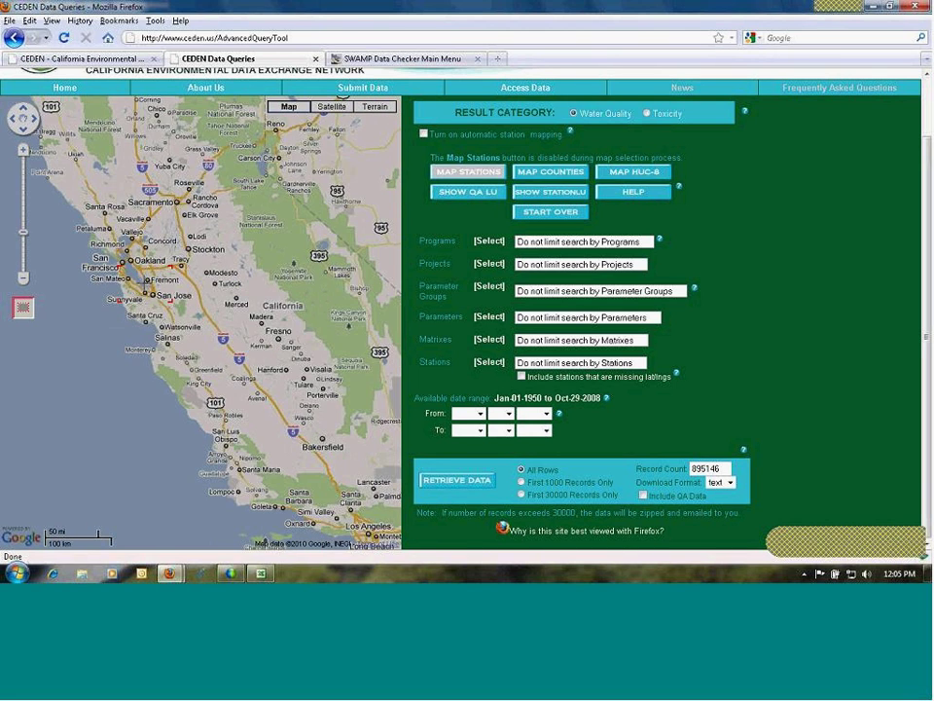
pyautogui.moveTo(146, 210); pyautogui.dragTo(87, 278)
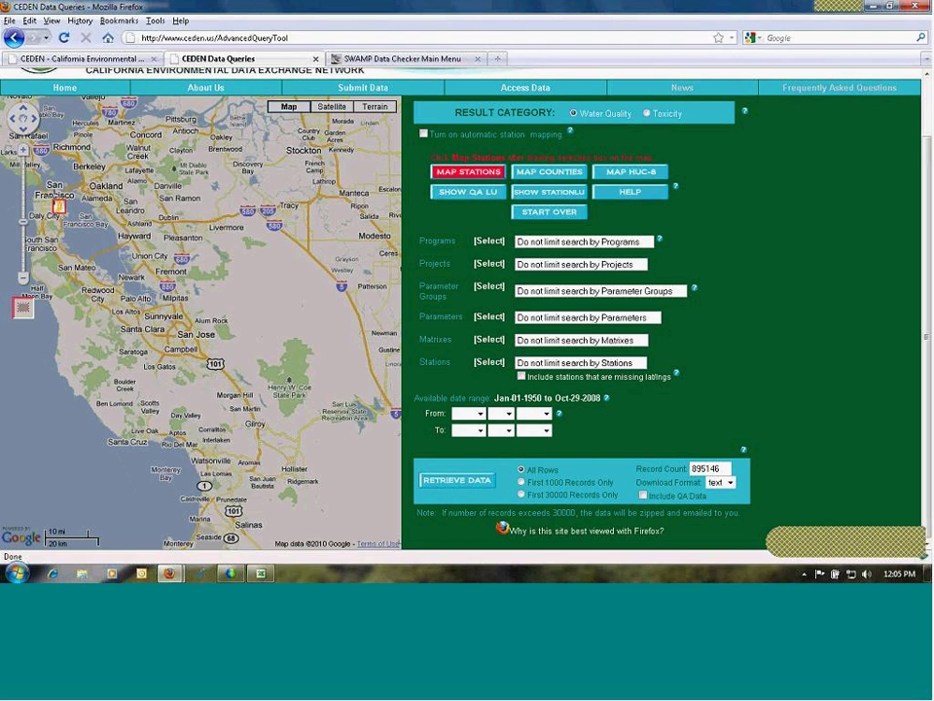
# Map stations in a box from San Francisco to Palo Alto, then zoom in on them.
pyautogui.click(23, 308)
pyautogui.moveTo(38, 148)
pyautogui.mouseDown()
pyautogui.moveTo(98, 213)
pyautogui.moveTo(151, 310)
pyautogui.mouseUp()
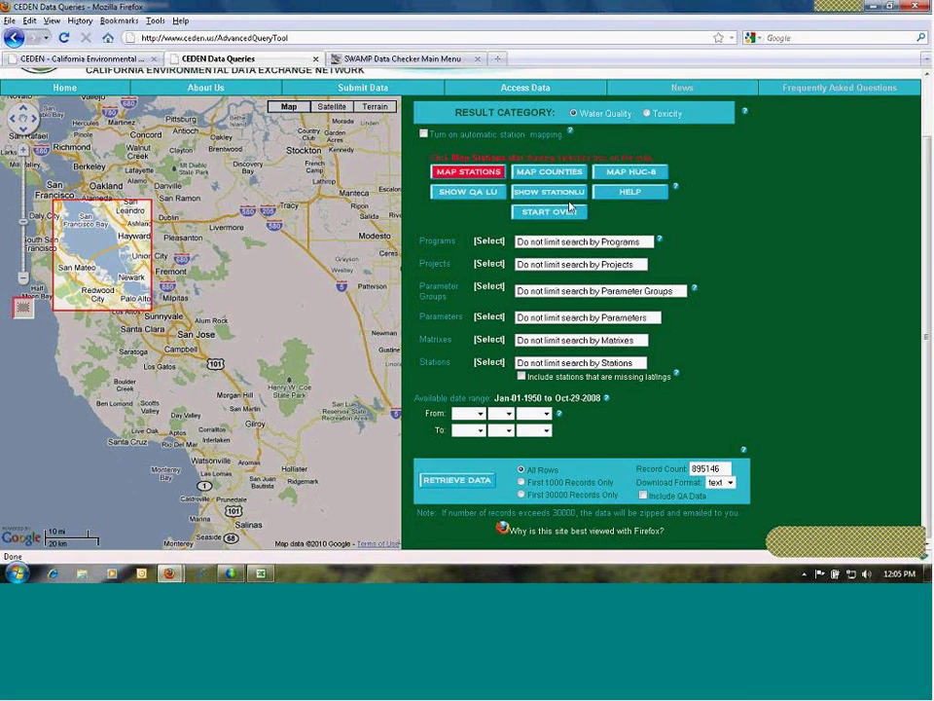
pyautogui.click(464, 172)
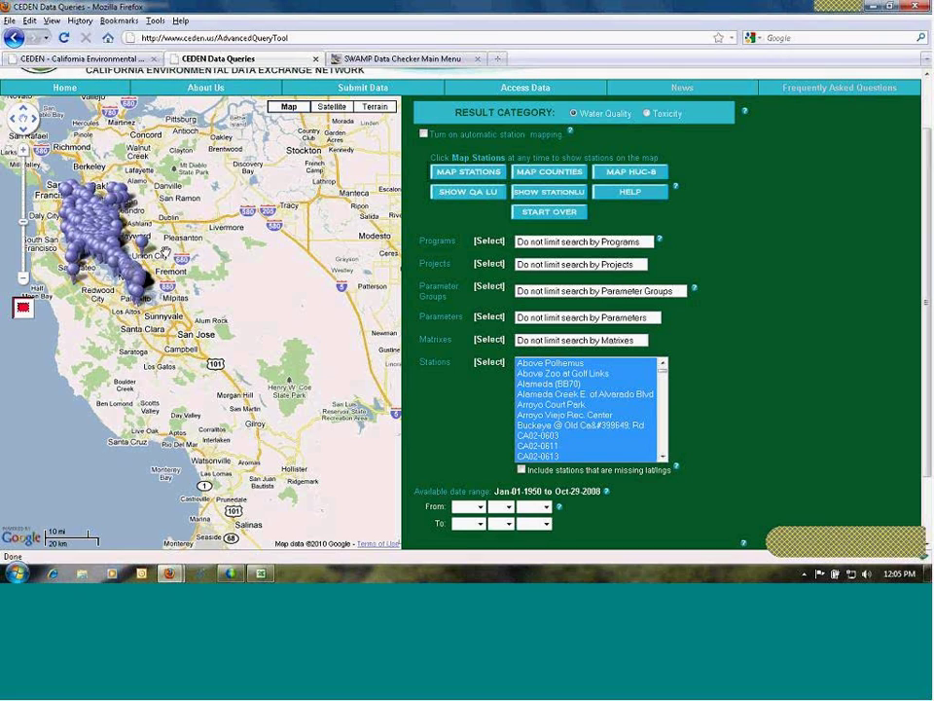
pyautogui.moveTo(180, 259); pyautogui.dragTo(216, 265)
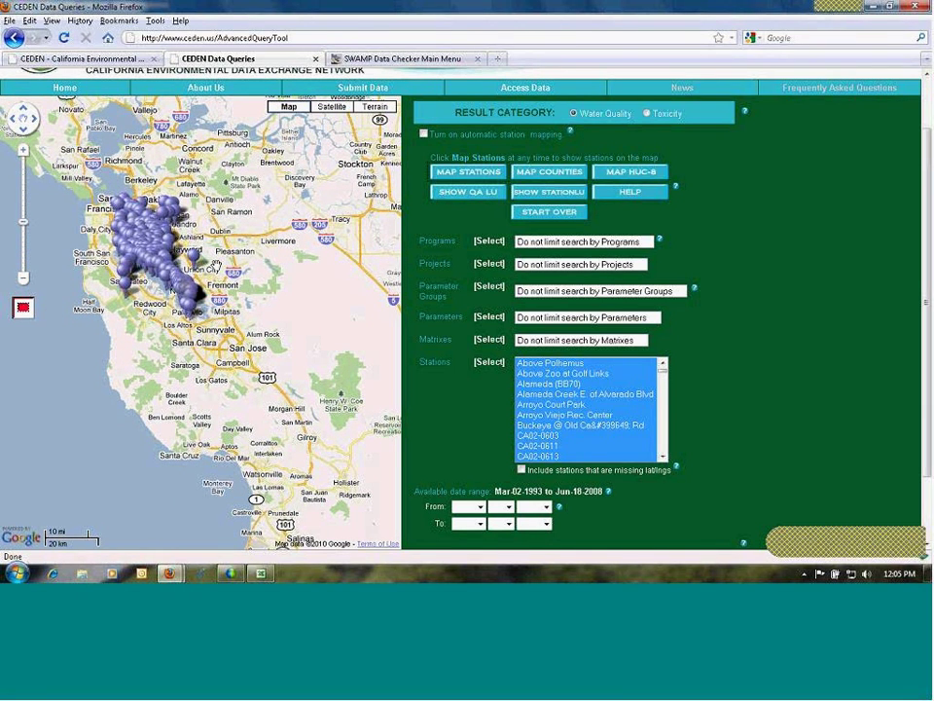
pyautogui.scroll(1, 216, 264)
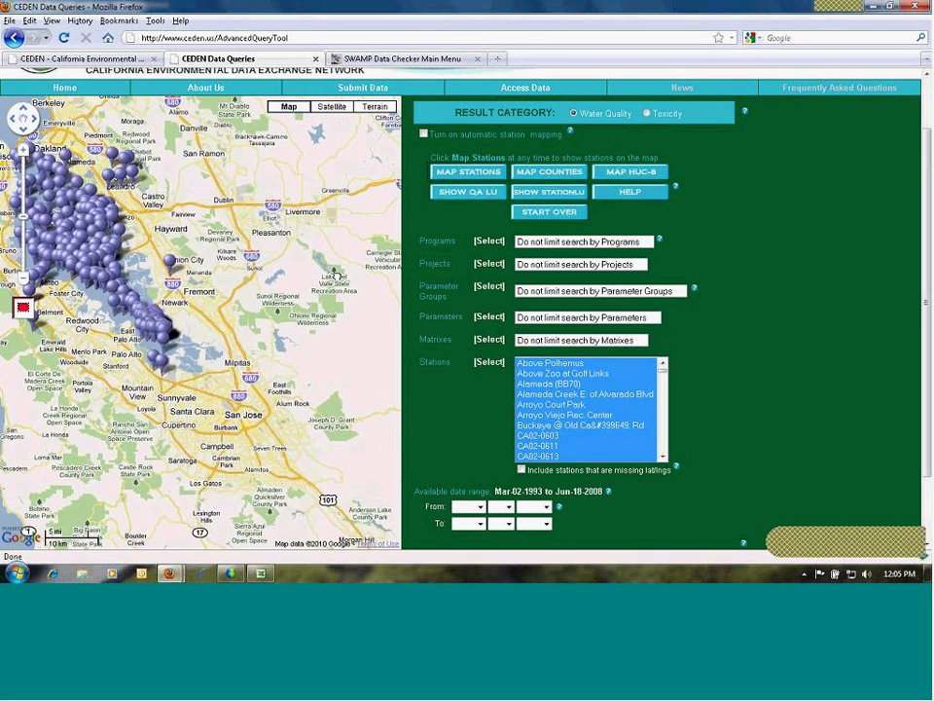
pyautogui.scroll(1, 166, 324)
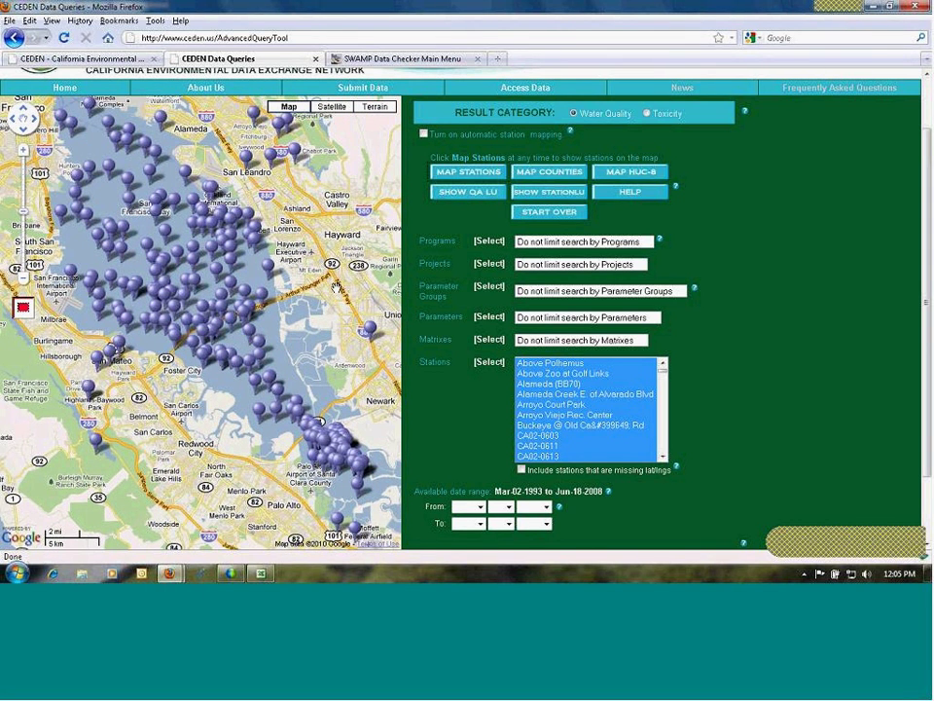
# Open the Programs choices and close them without selecting any program.
pyautogui.click(490, 242)
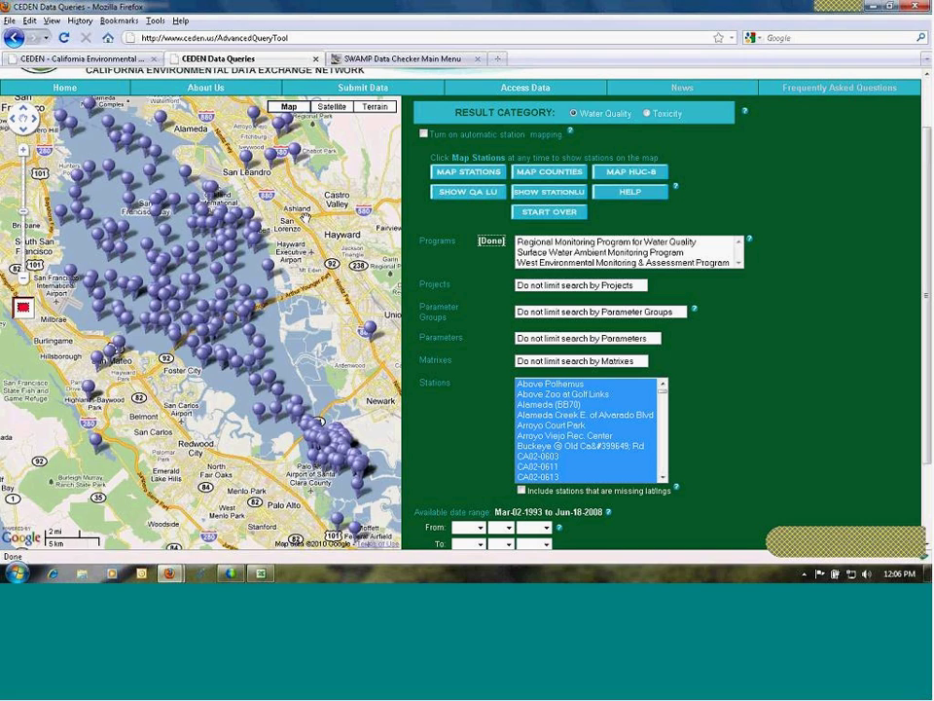
pyautogui.scroll(-1, 305, 218)
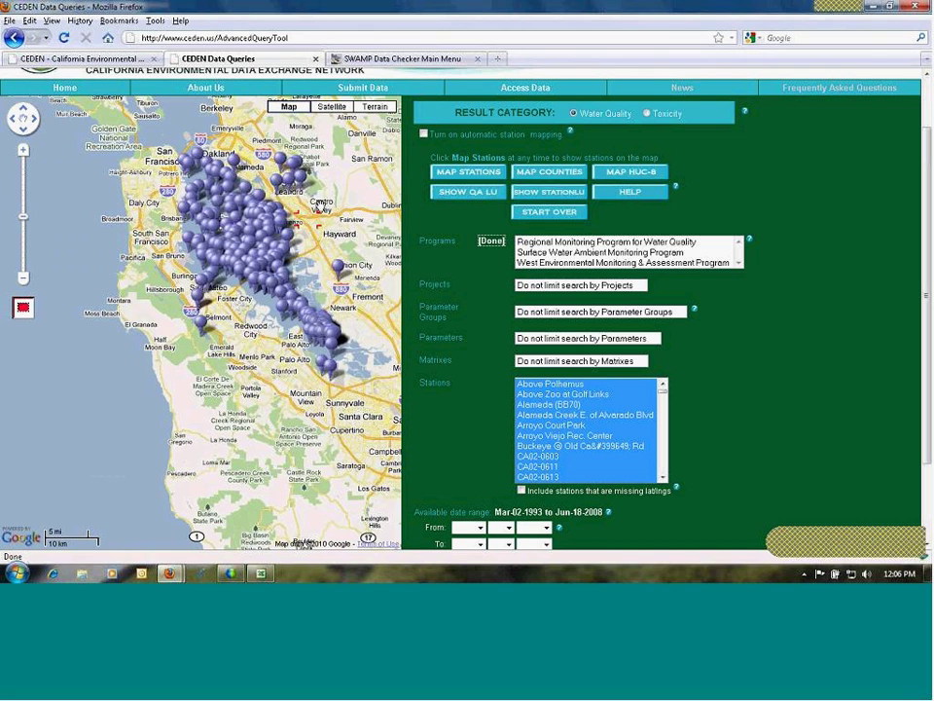
pyautogui.click(491, 243)
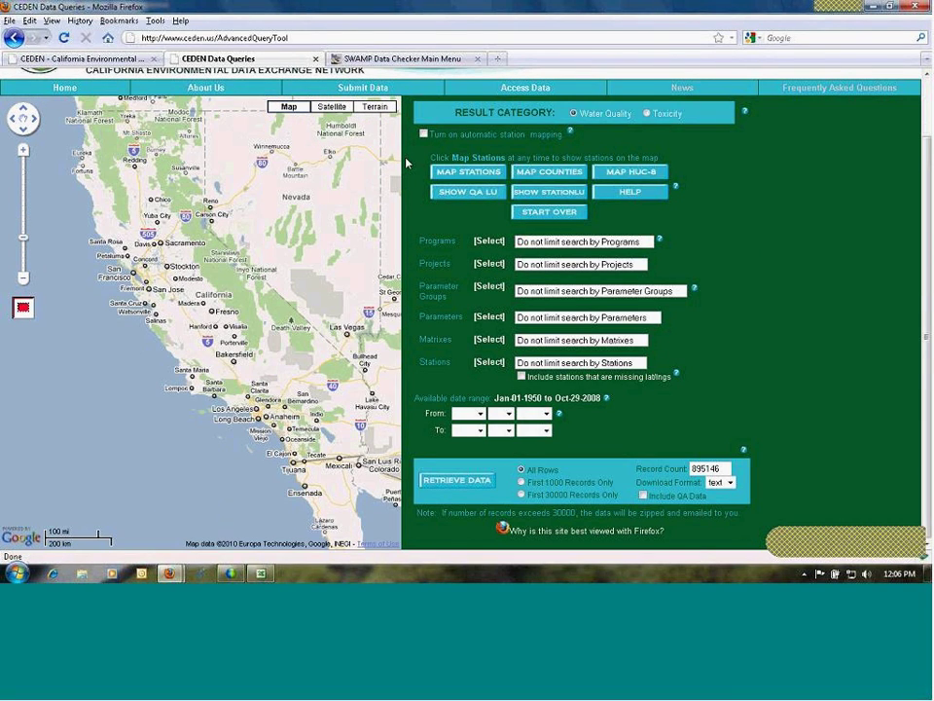
# Enable automatic station mapping, map Total Maximum Daily Load stations, then Start Over.
pyautogui.click(423, 136)
pyautogui.click(487, 244)
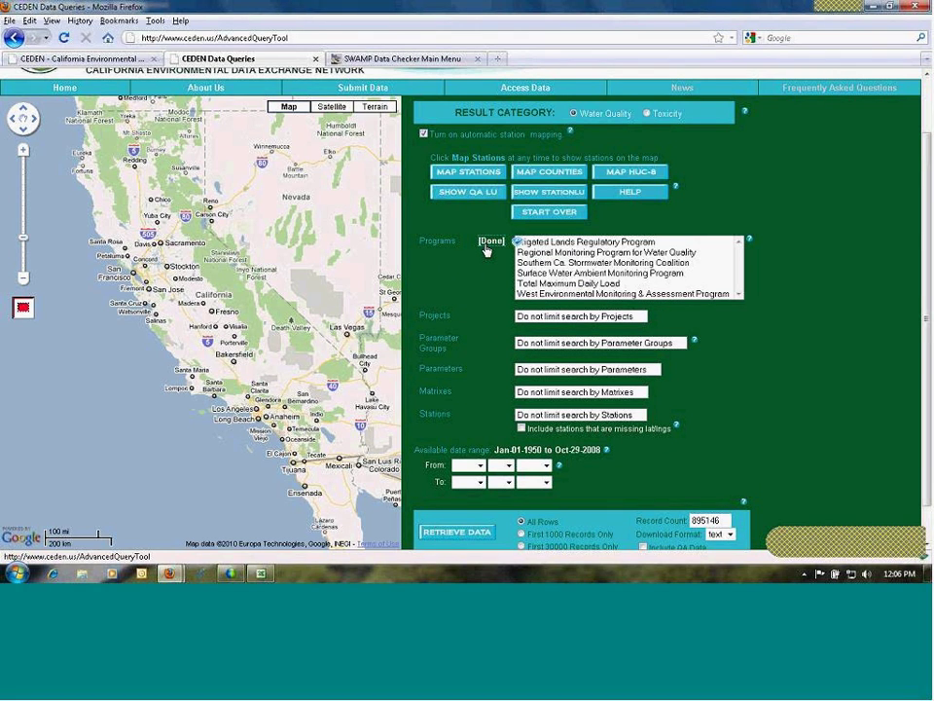
pyautogui.click(532, 284)
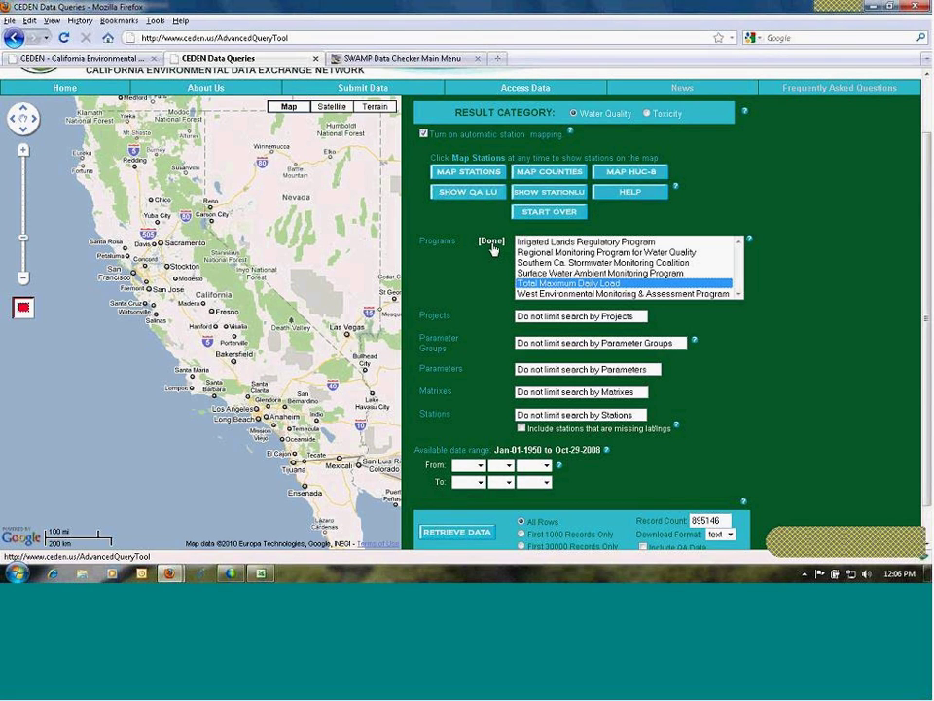
pyautogui.click(491, 242)
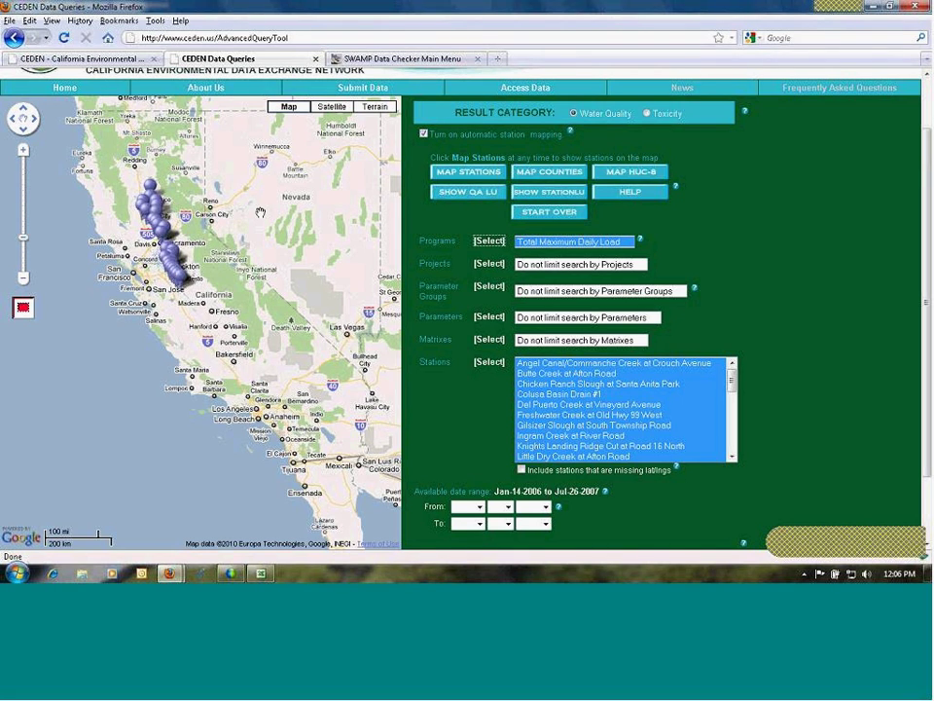
pyautogui.click(531, 212)
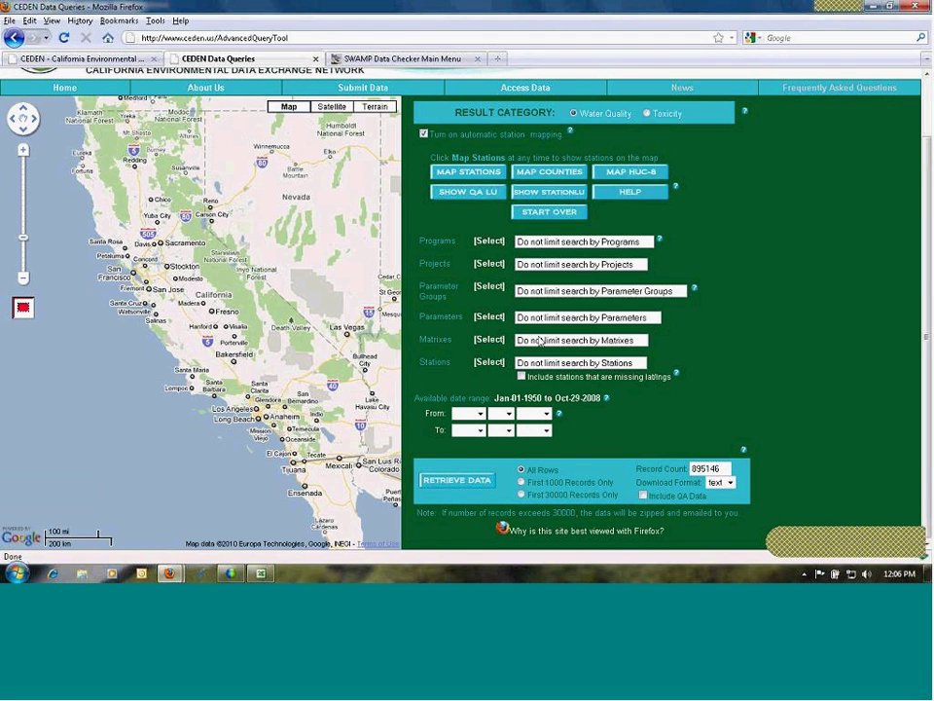
# Limit the Parameters to 'Aldrin, Total' and map its stations statewide.
pyautogui.click(485, 319)
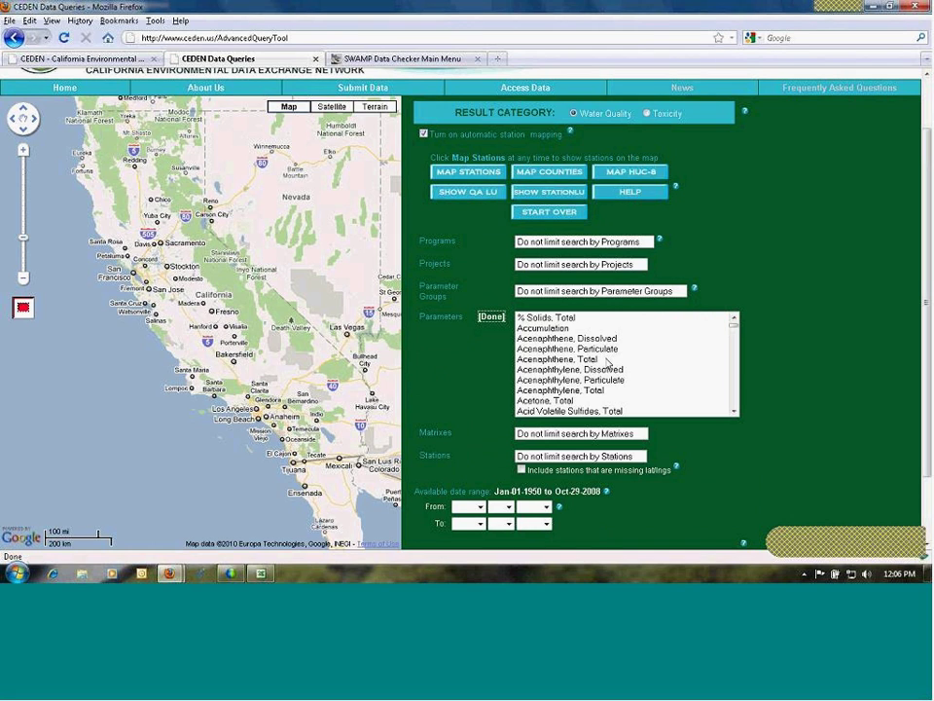
pyautogui.scroll(-2, 607, 363)
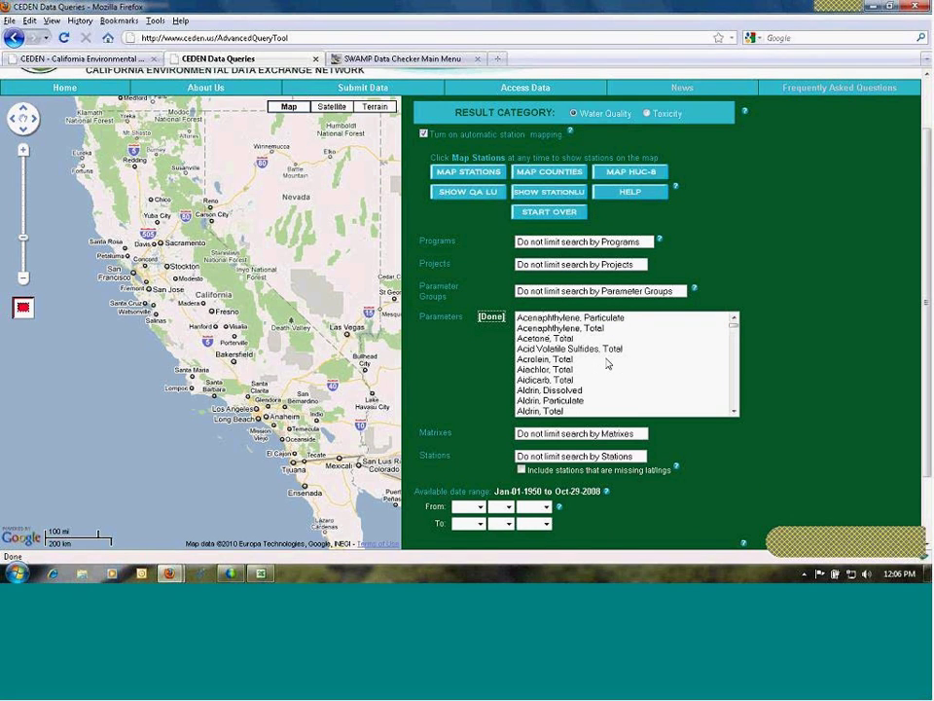
pyautogui.click(541, 410)
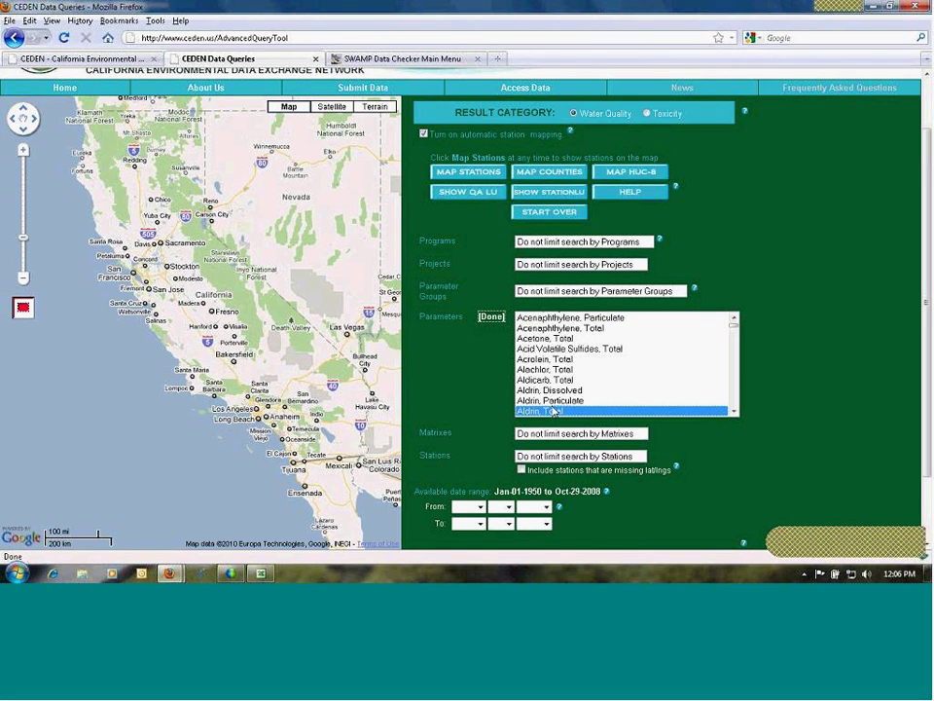
pyautogui.click(497, 318)
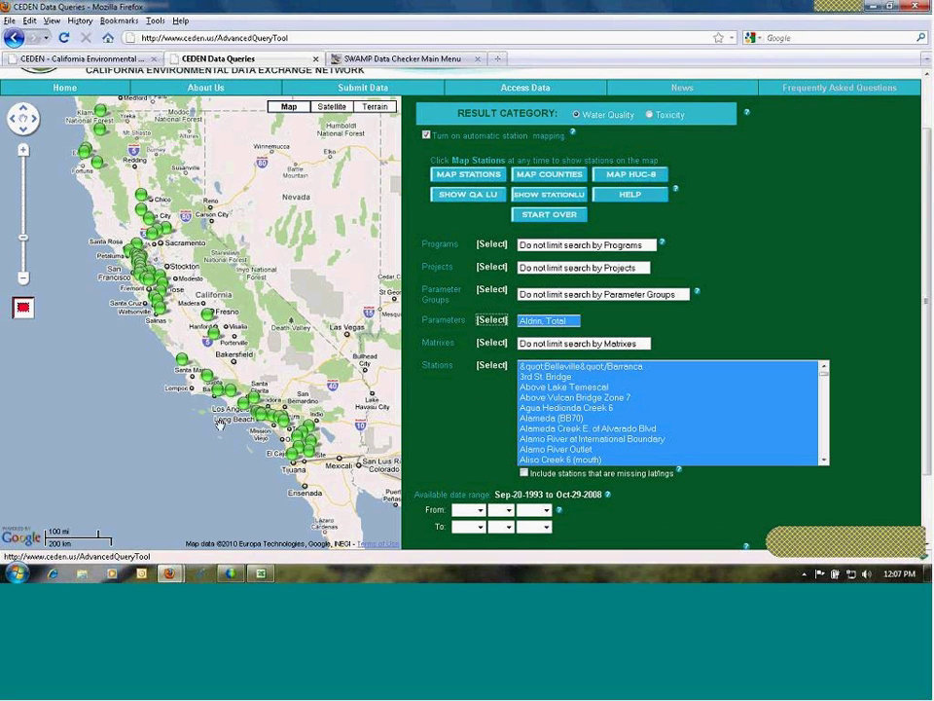
# Box the Los Angeles to San Diego area on the map, then Start Over the query.
pyautogui.click(22, 309)
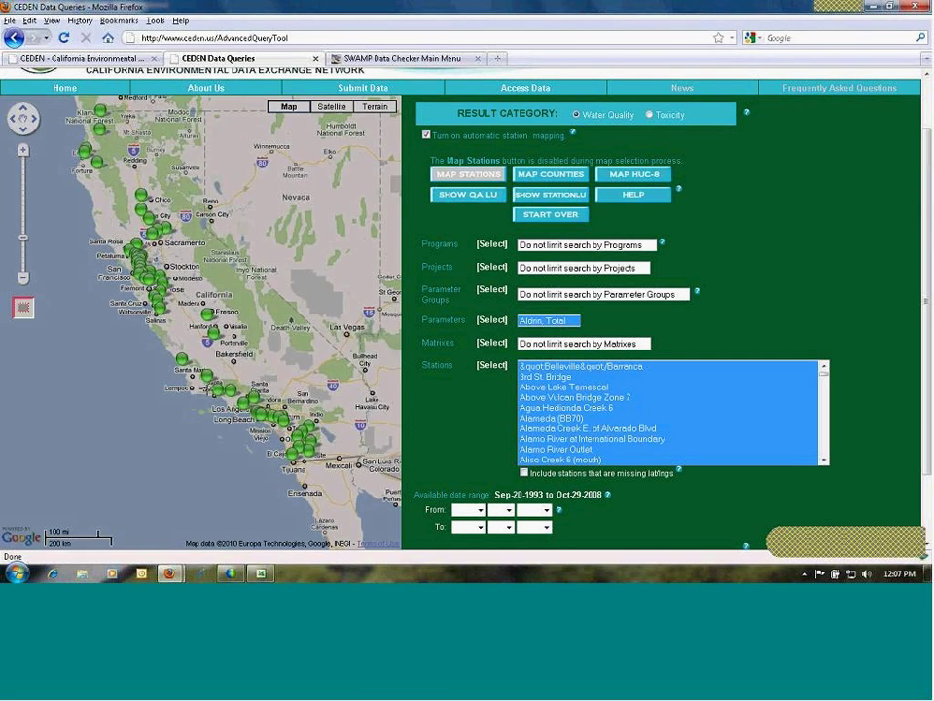
pyautogui.moveTo(207, 376); pyautogui.dragTo(291, 469)
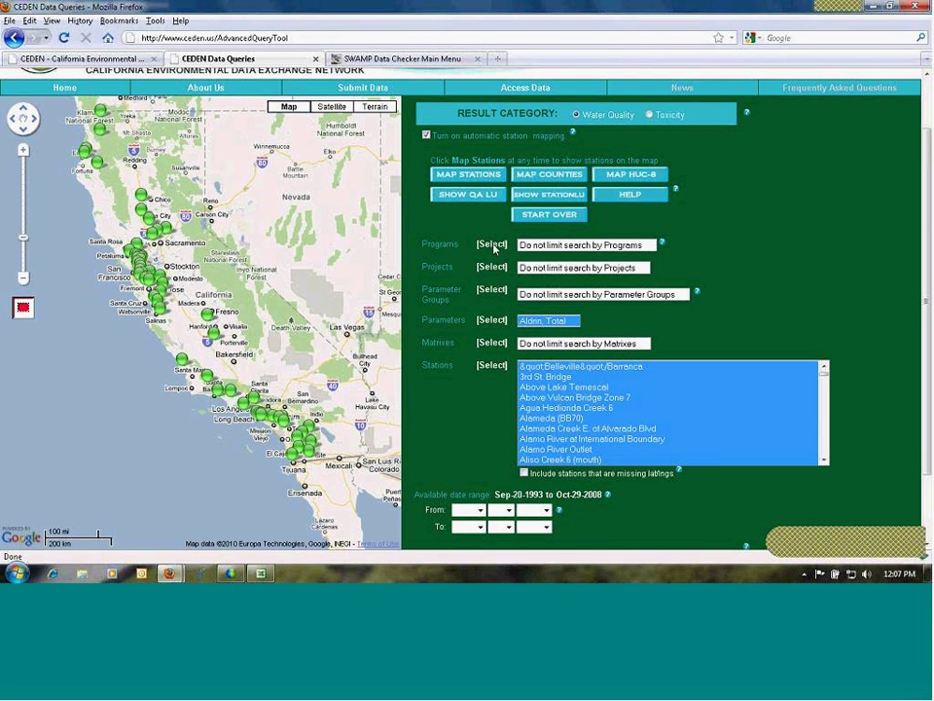
pyautogui.click(493, 246)
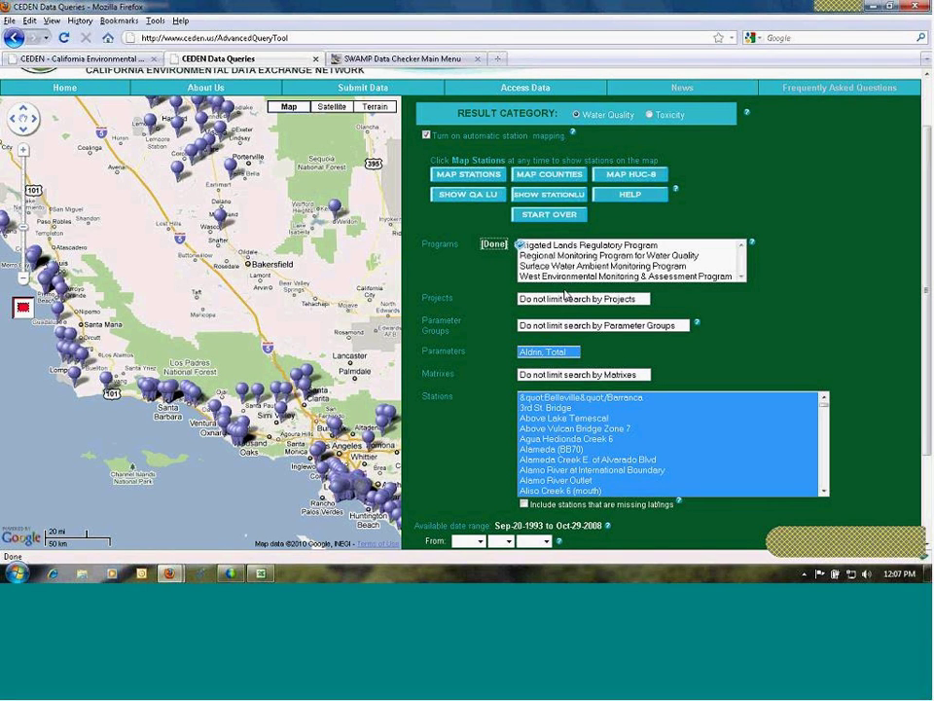
pyautogui.click(493, 245)
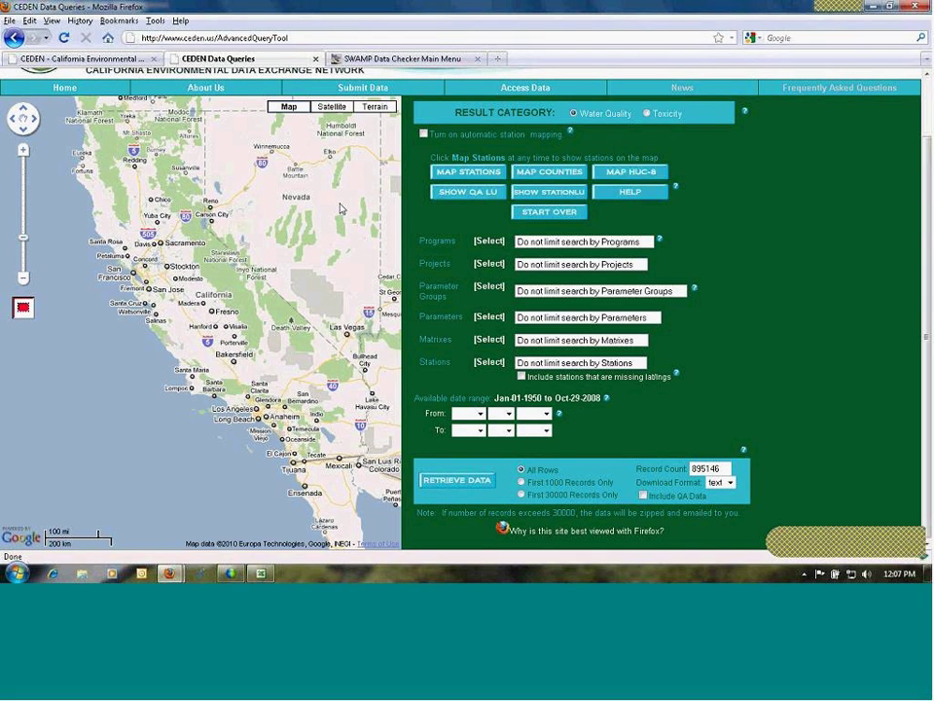
# Go to the CEDEN home page, open Submit Data and scroll to the Templates.
pyautogui.click(117, 60)
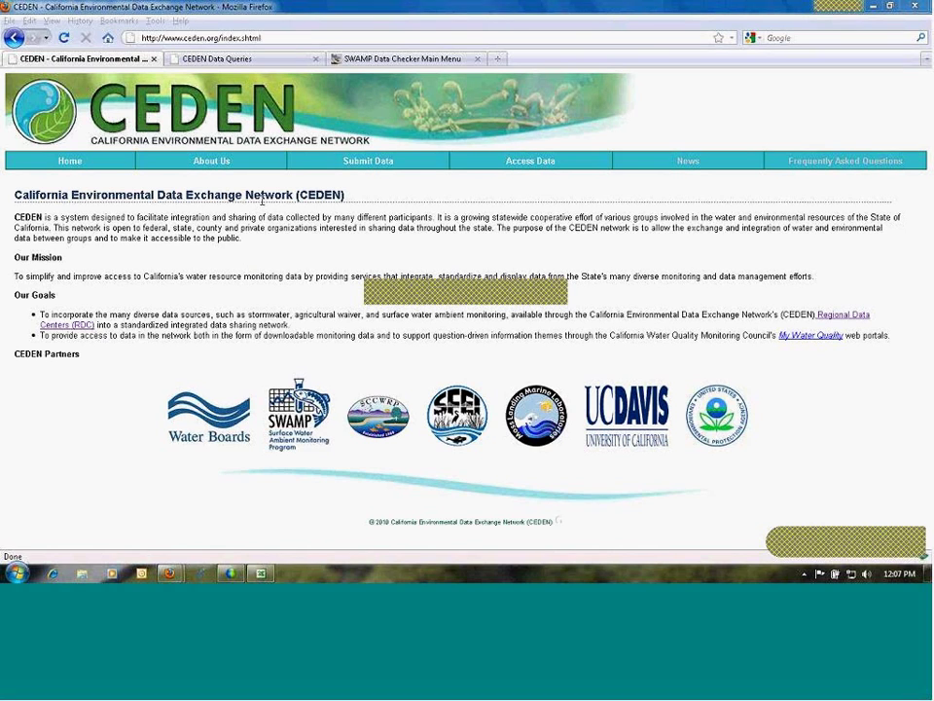
pyautogui.click(379, 164)
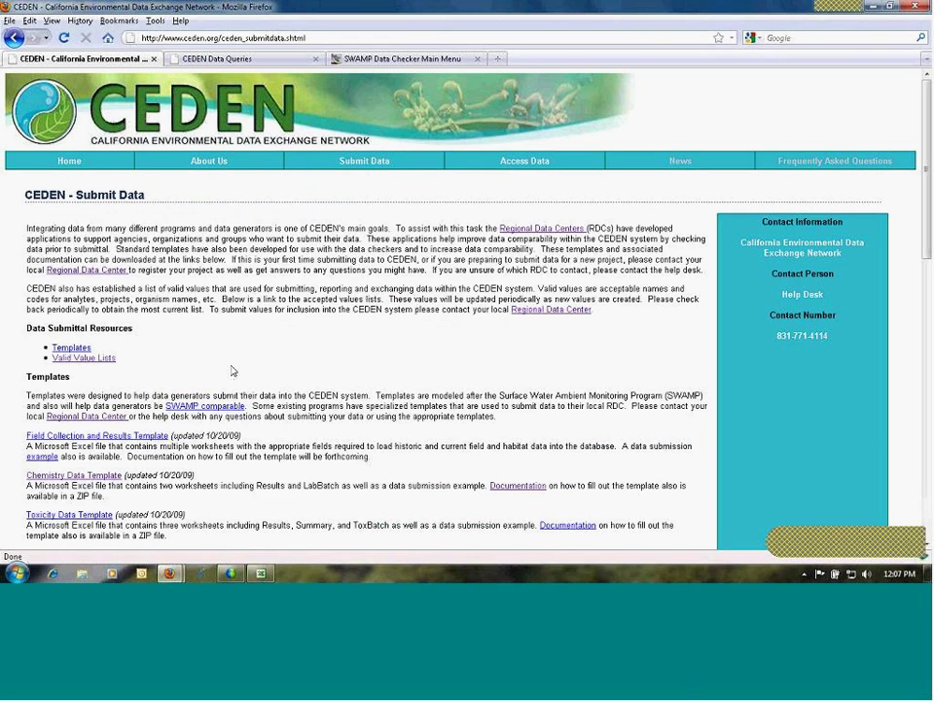
pyautogui.scroll(-2, 233, 371)
pyautogui.scroll(-2, 233, 371)
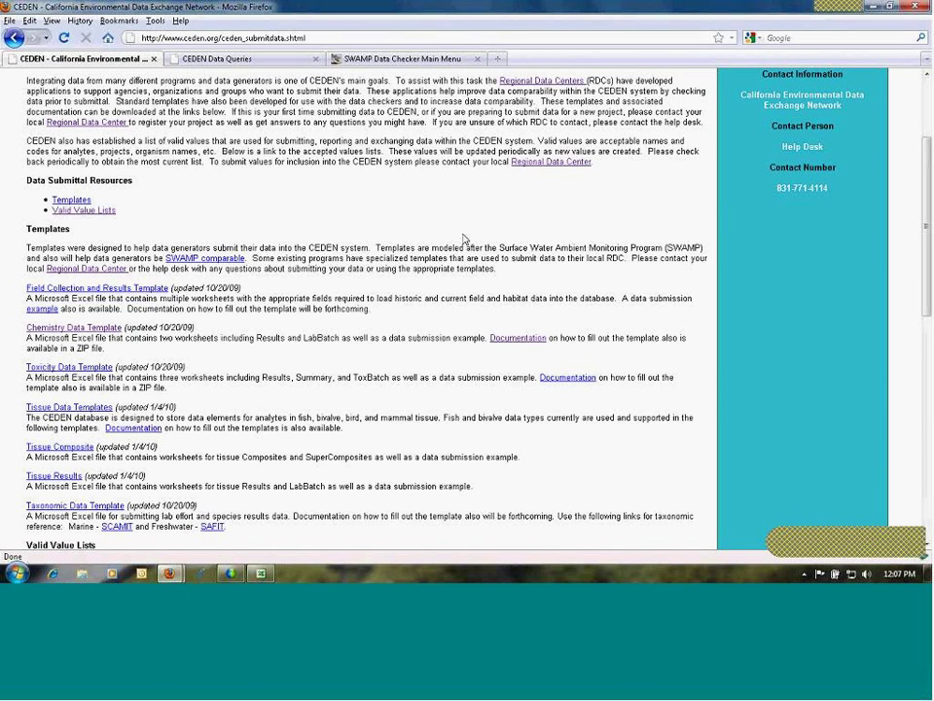
pyautogui.click(530, 164)
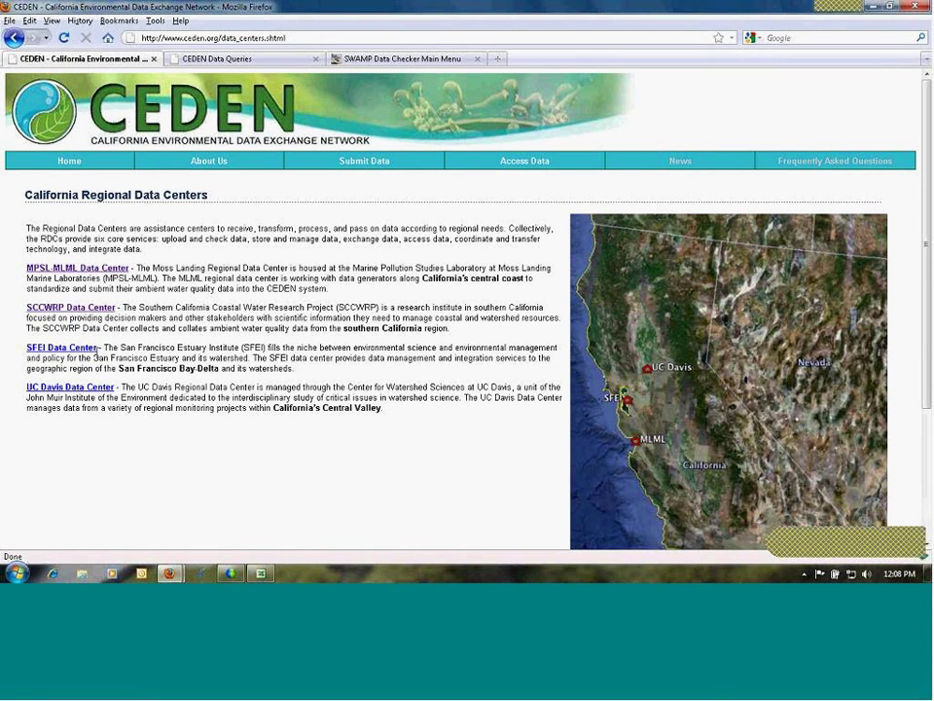
pyautogui.click(14, 38)
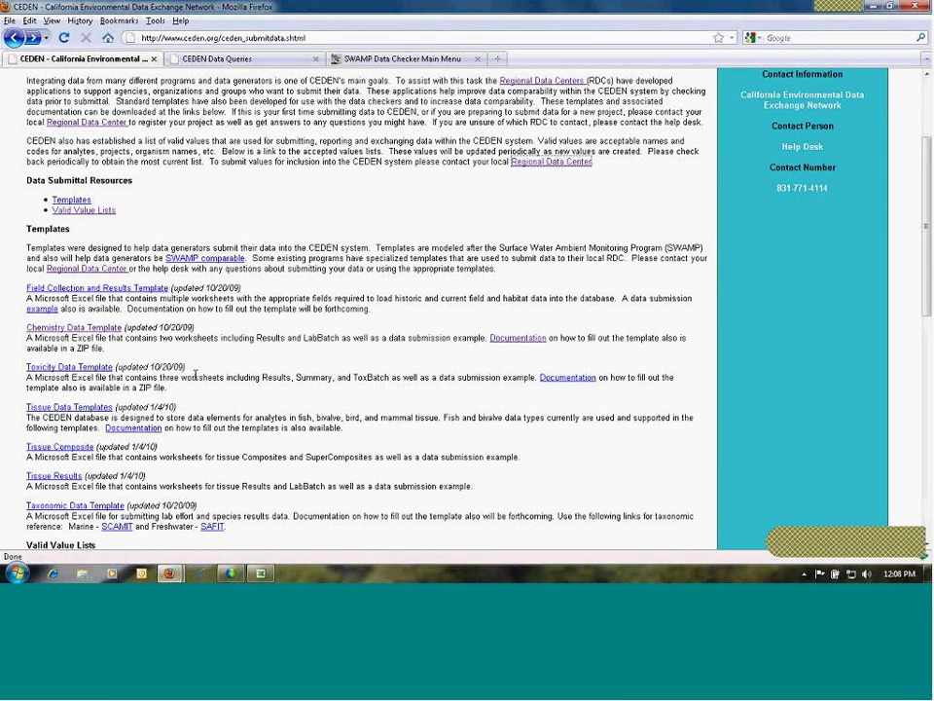
pyautogui.scroll(-2, 196, 374)
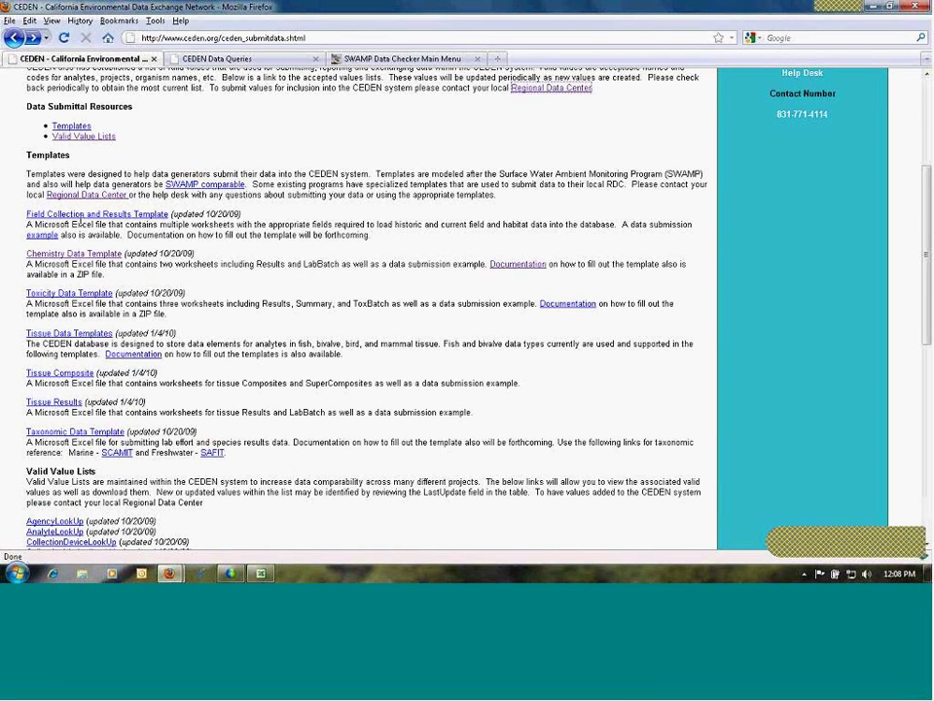
pyautogui.click(84, 218)
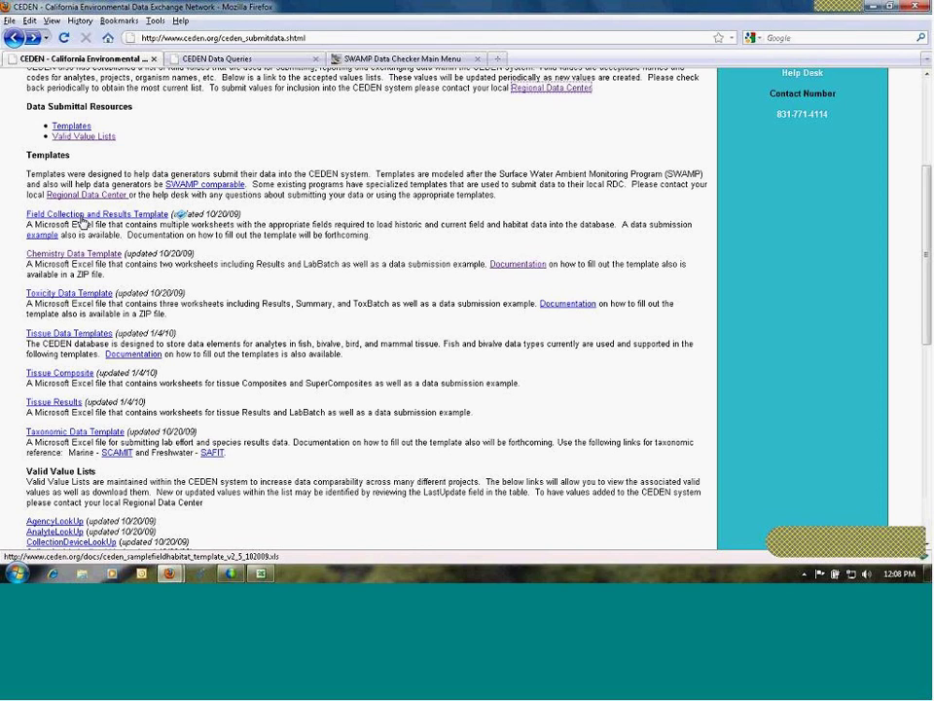
pyautogui.click(68, 293)
pyautogui.click(58, 373)
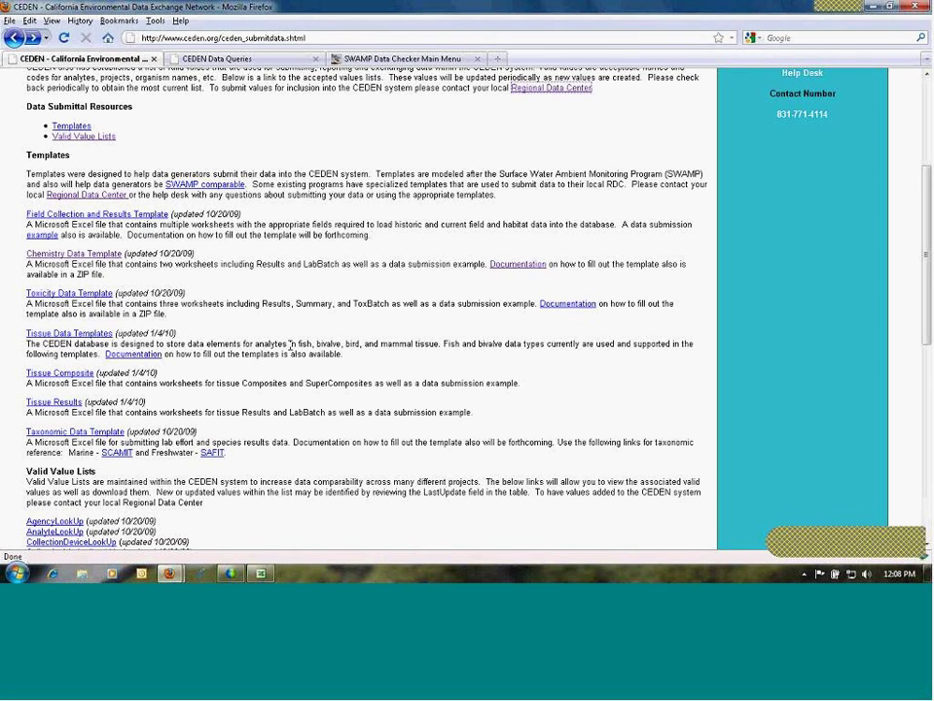
pyautogui.scroll(-6, 290, 345)
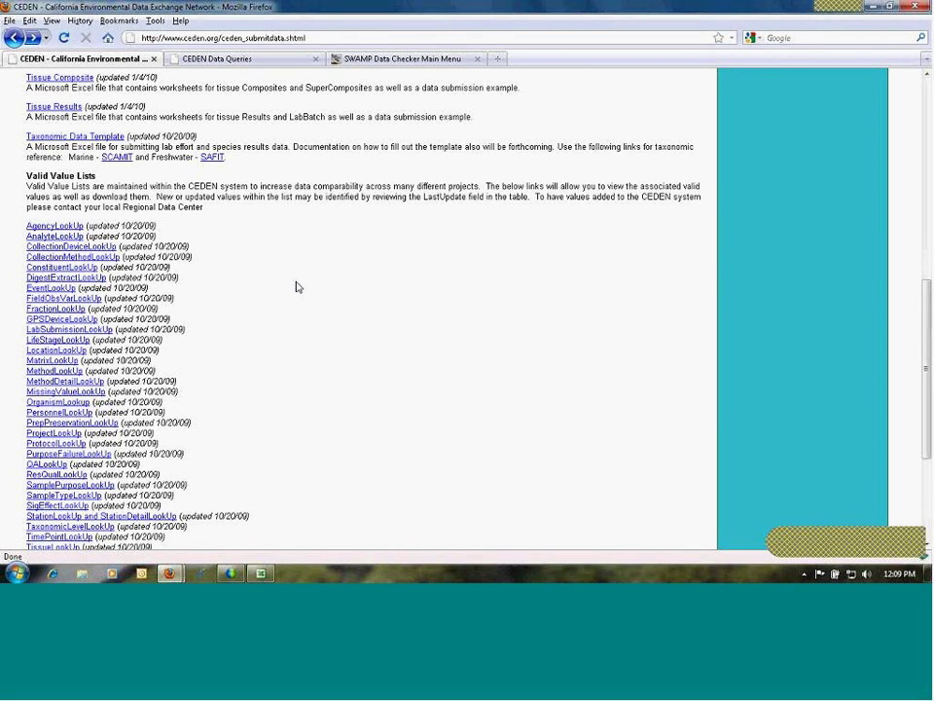
pyautogui.scroll(10, 308, 281)
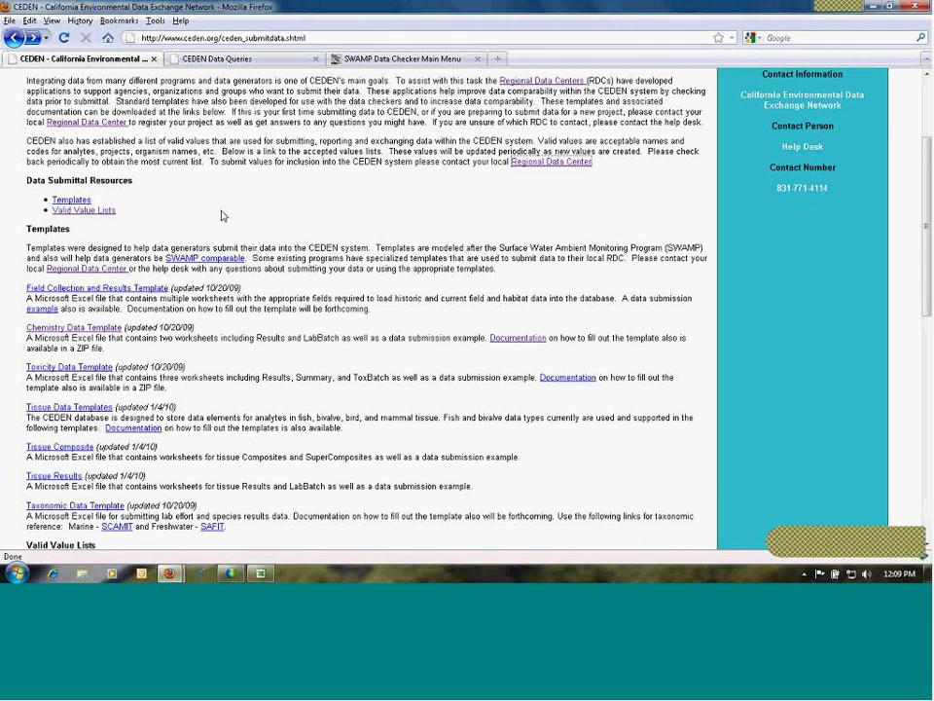
# Download and save the Chemistry Data Template.
pyautogui.click(113, 327)
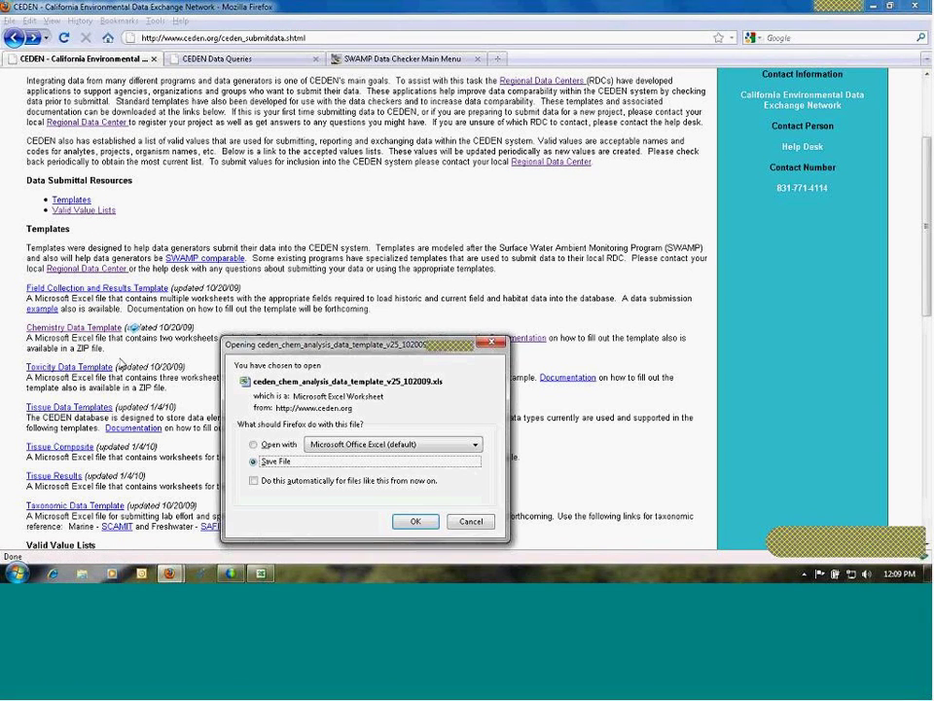
pyautogui.click(426, 525)
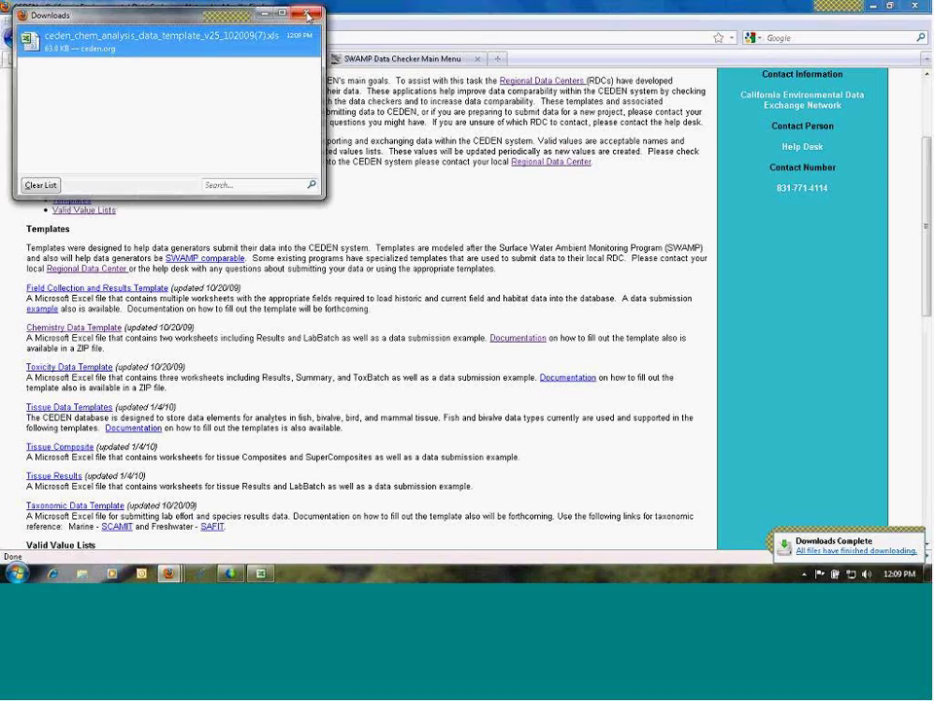
pyautogui.click(308, 14)
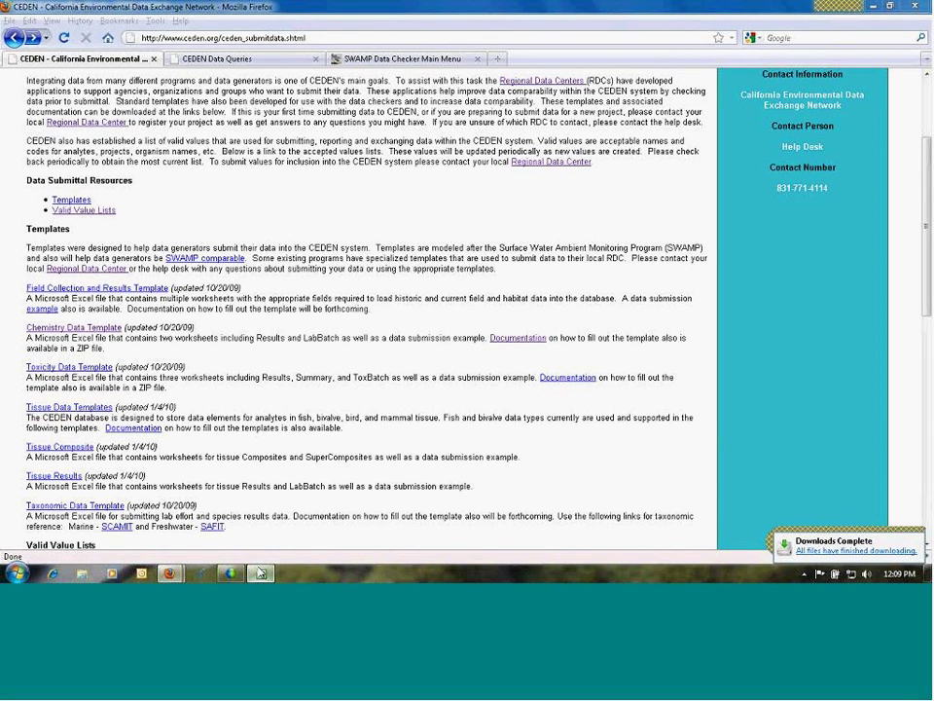
# In Excel, view the Results Example_Sediment, Results Example_Water and Notes sheets.
pyautogui.click(261, 572)
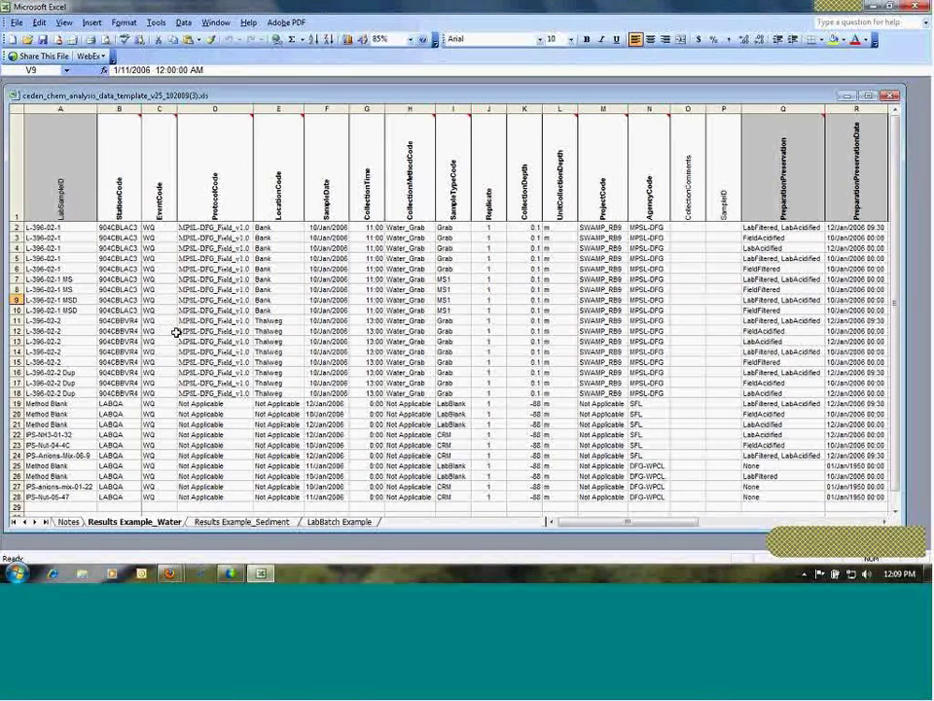
pyautogui.click(244, 523)
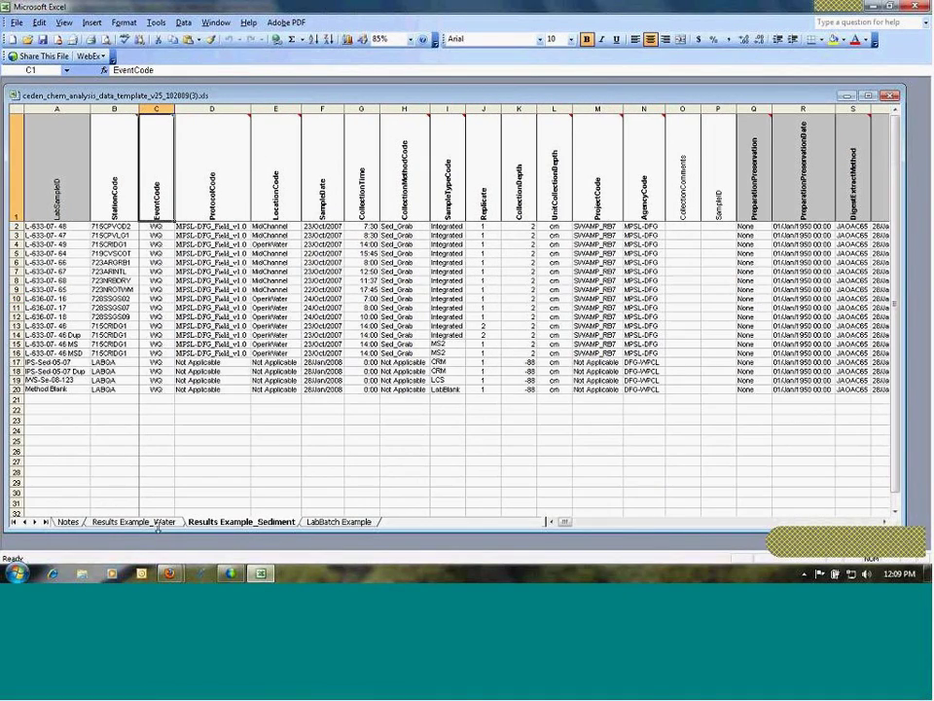
pyautogui.click(107, 522)
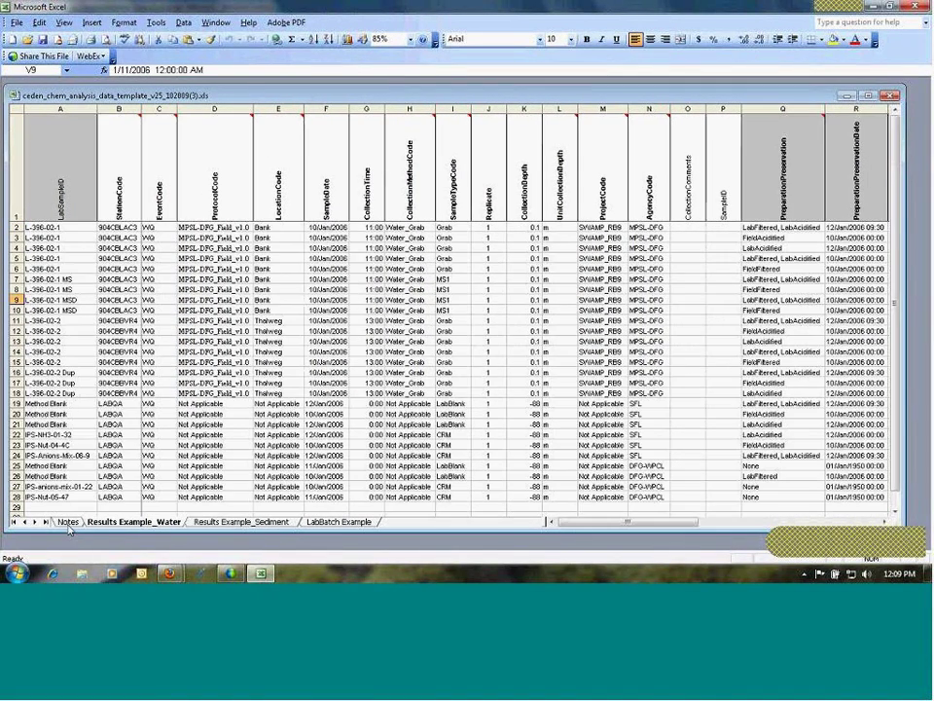
pyautogui.click(65, 522)
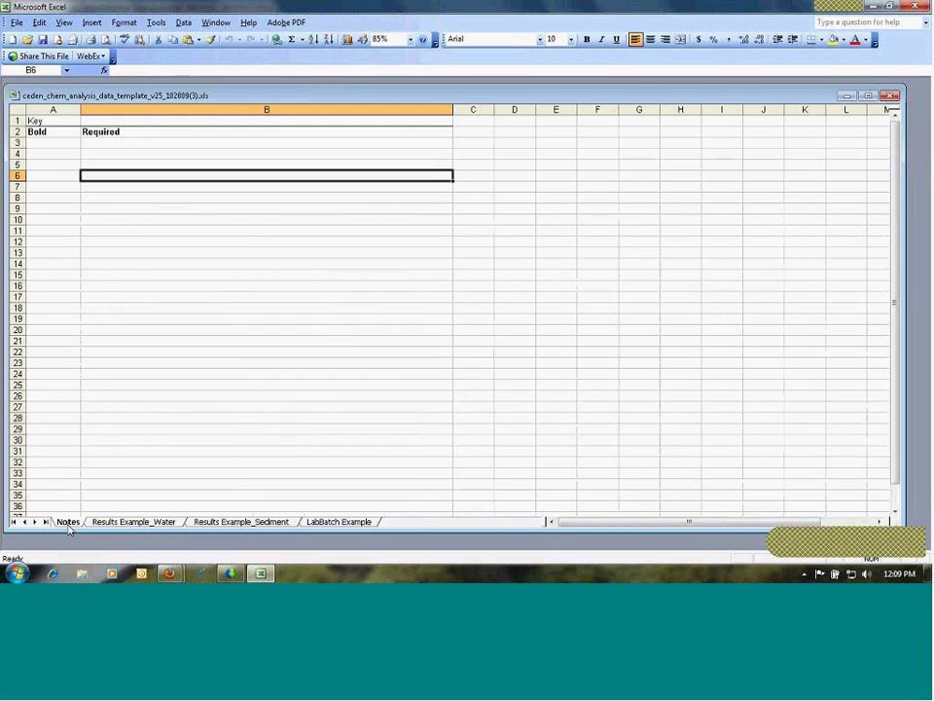
# Show the Results Example_Water sheet with its water samples, method blanks and reference materials.
pyautogui.click(125, 522)
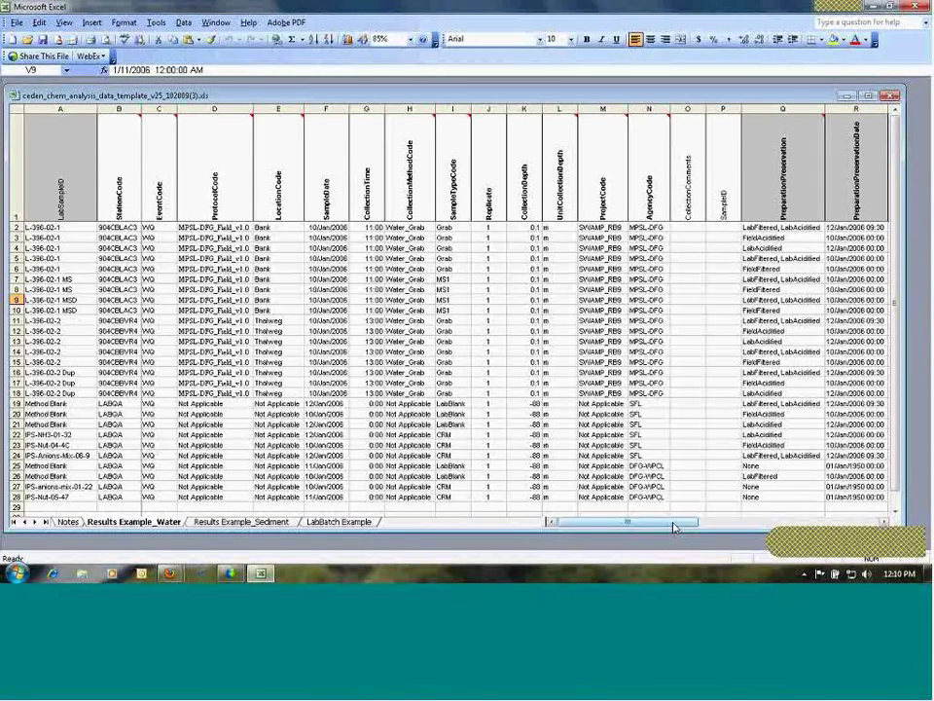
# Scroll right through columns S–AH to the Result, MDL and RL columns, then close the chemistry template workbook.
pyautogui.moveTo(674, 526); pyautogui.dragTo(780, 522)
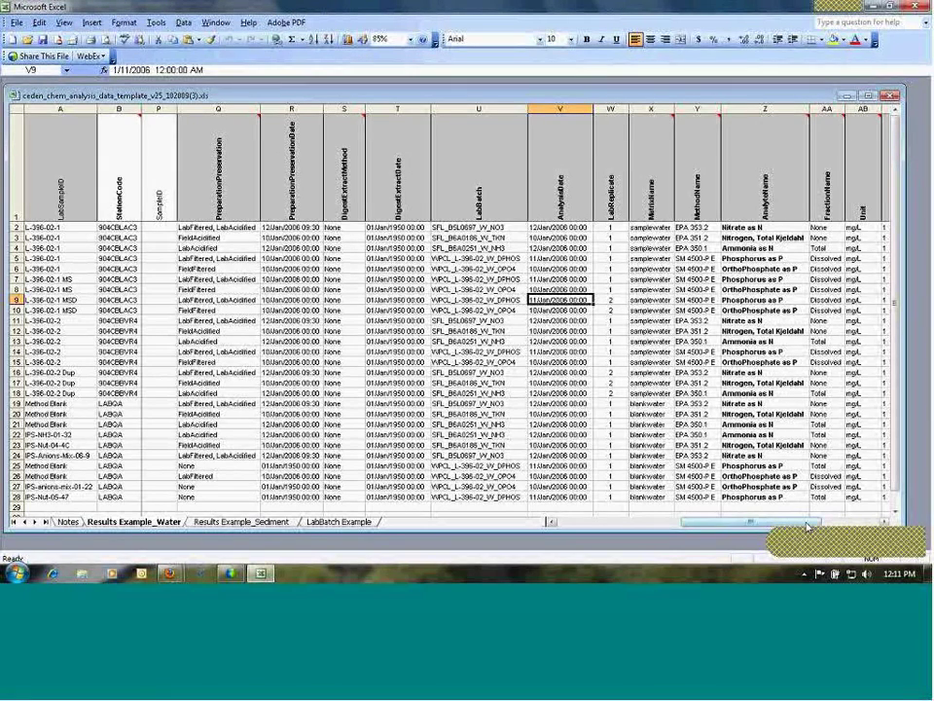
pyautogui.moveTo(806, 526); pyautogui.dragTo(857, 516)
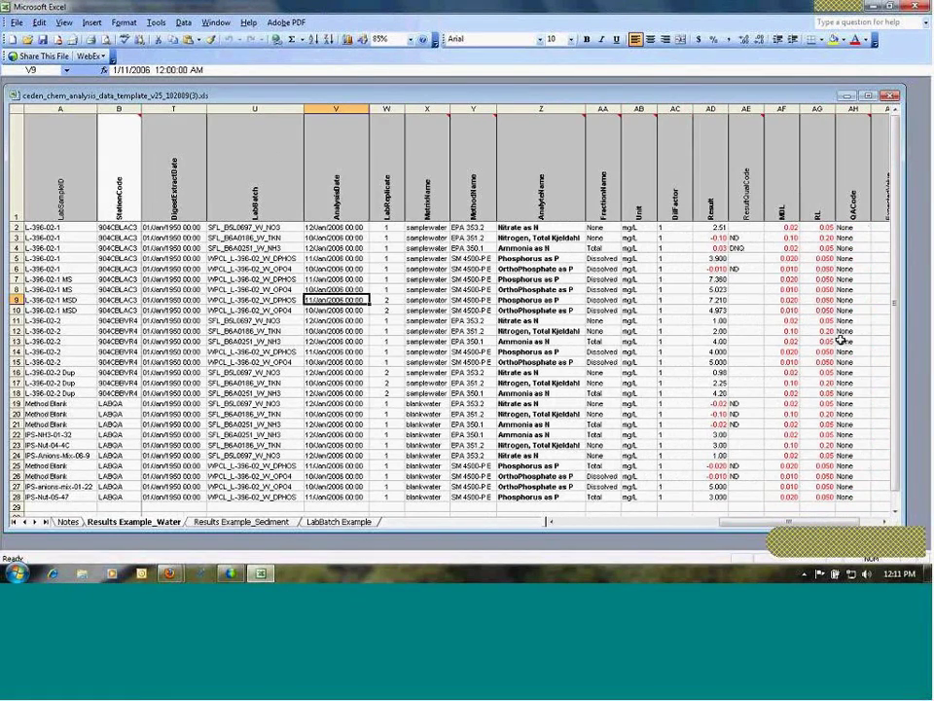
pyautogui.click(889, 96)
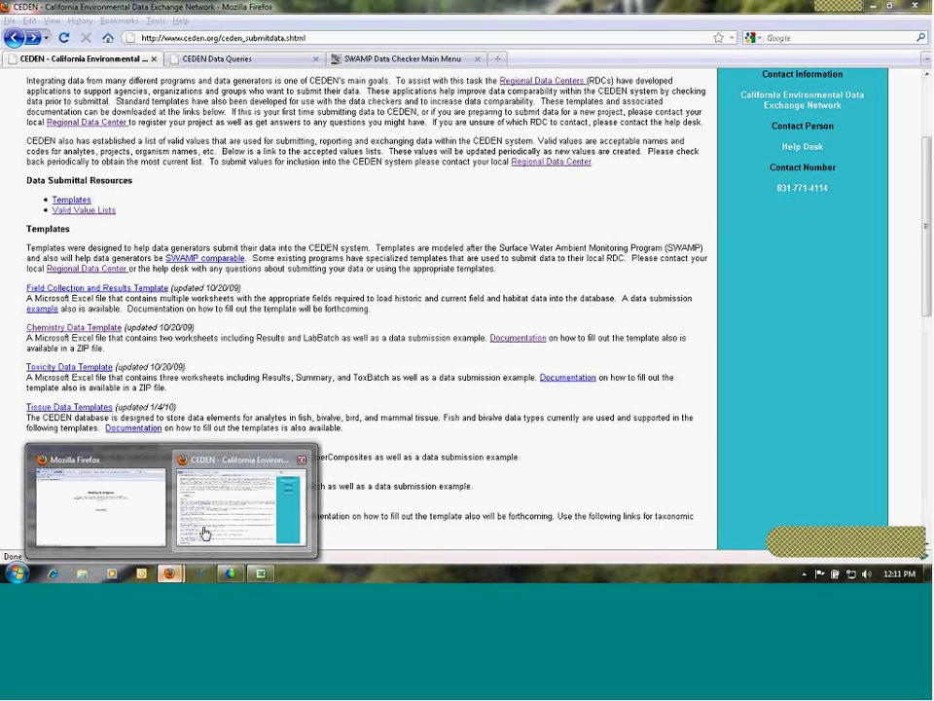
# Bring Firefox to the SWAMP Data Checker tab and keep Chemistry as the data category.
pyautogui.click(204, 532)
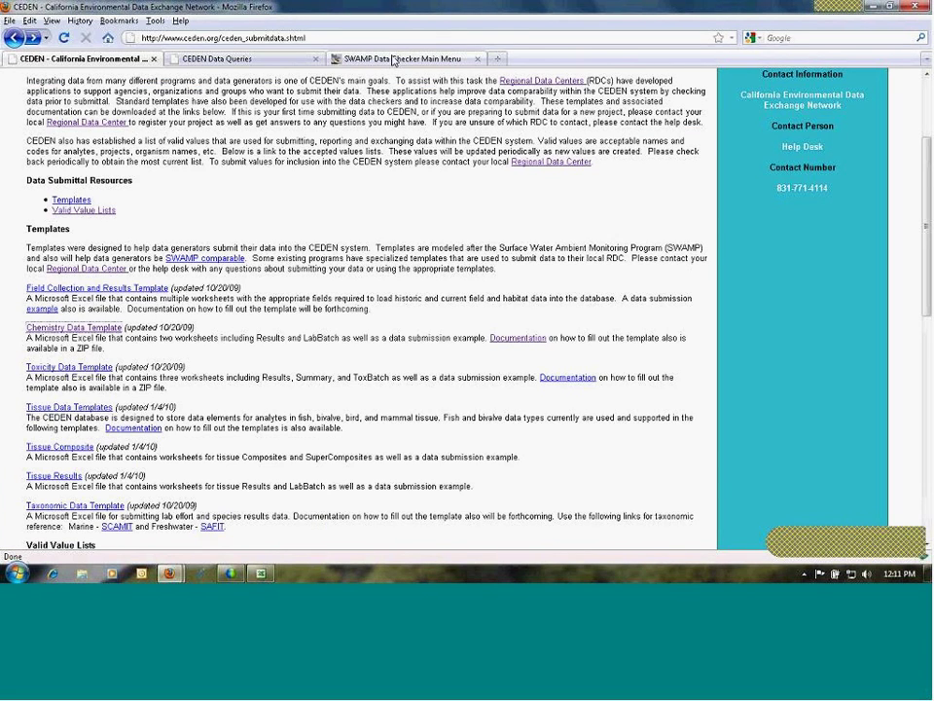
pyautogui.click(394, 59)
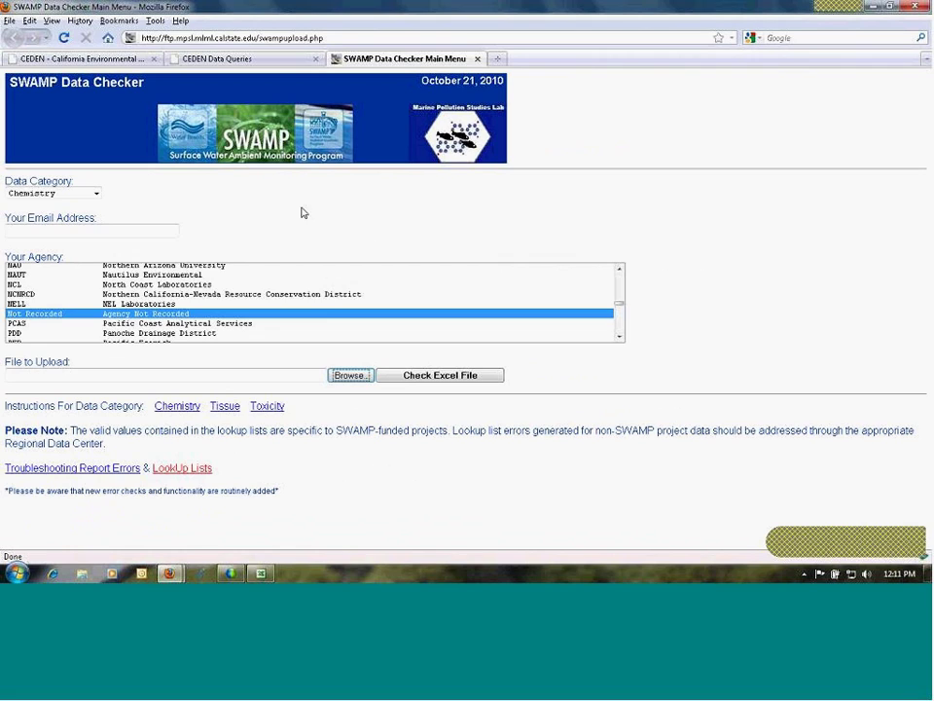
pyautogui.click(96, 194)
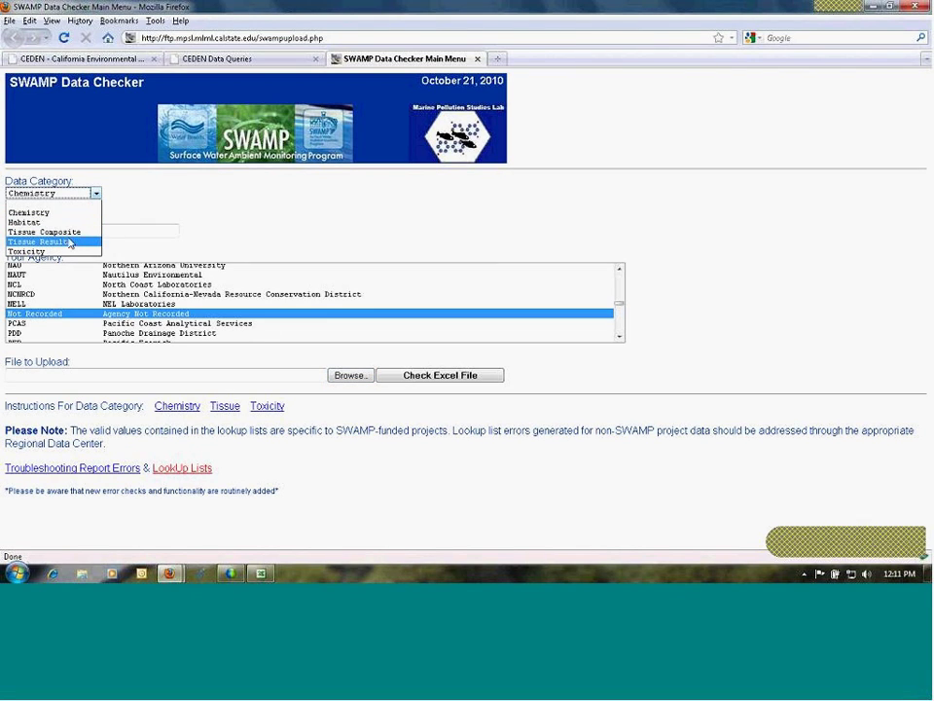
pyautogui.click(136, 203)
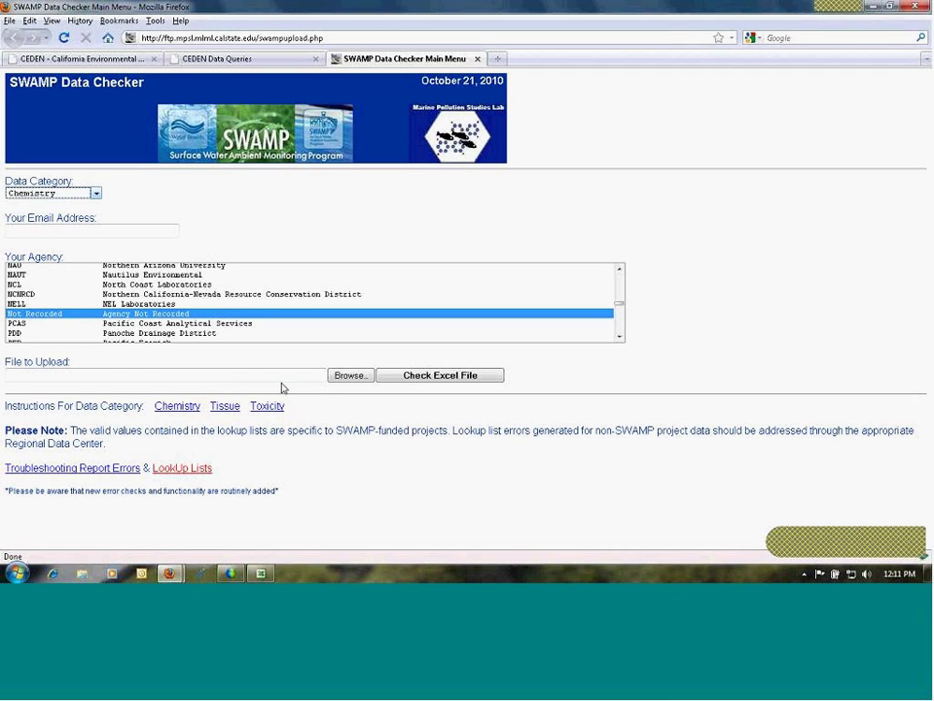
# Cancel the File Upload dialog without choosing a file, keeping Chemistry and Agency Not Recorded.
pyautogui.click(346, 375)
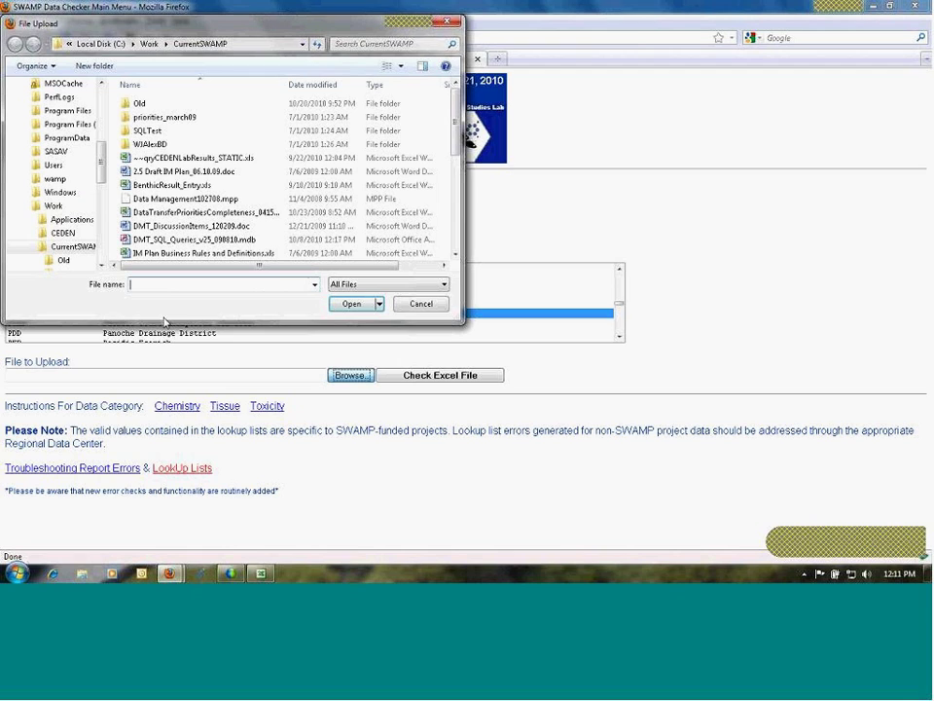
pyautogui.click(420, 305)
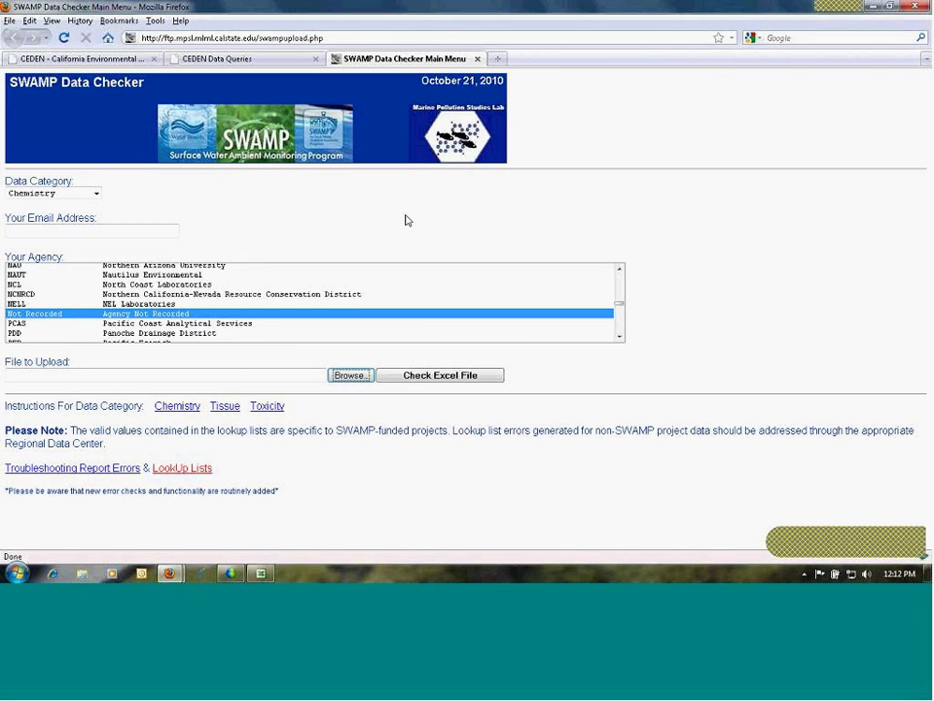
# Return to the CEDEN Submit Data page and scroll through its Templates and Valid Value Lists sections.
pyautogui.click(248, 60)
pyautogui.click(83, 58)
pyautogui.scroll(-8, 154, 373)
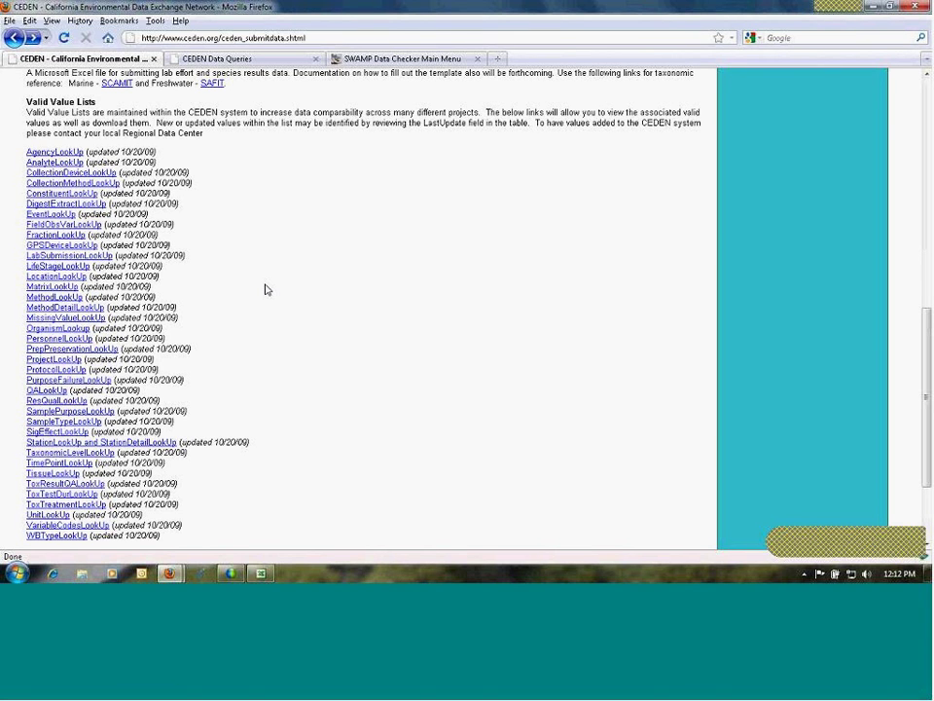
pyautogui.scroll(5, 268, 289)
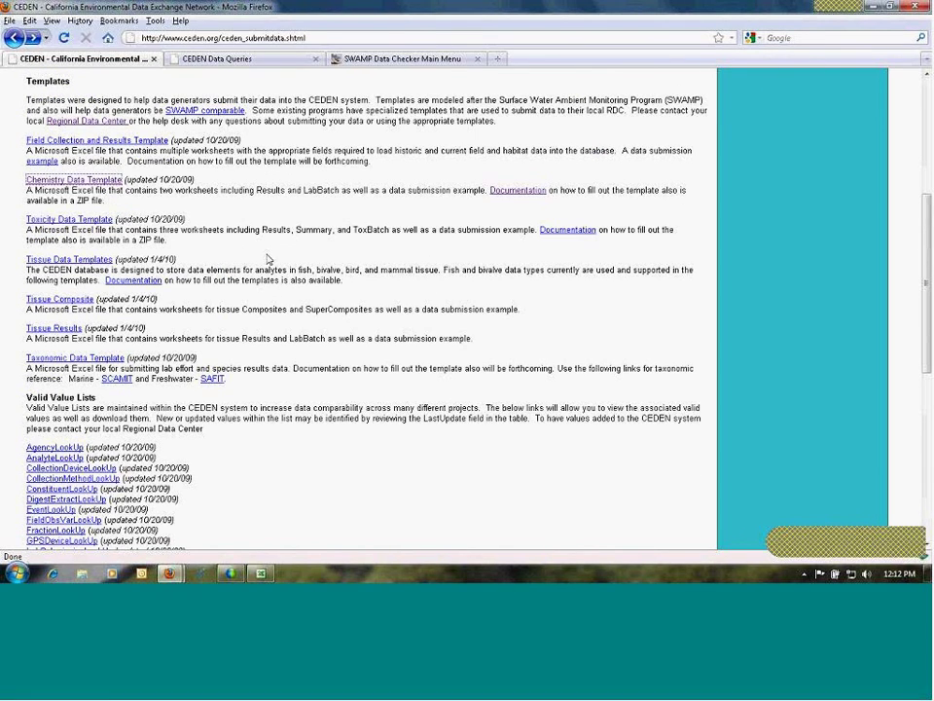
pyautogui.scroll(1, 269, 259)
pyautogui.scroll(-3, 267, 258)
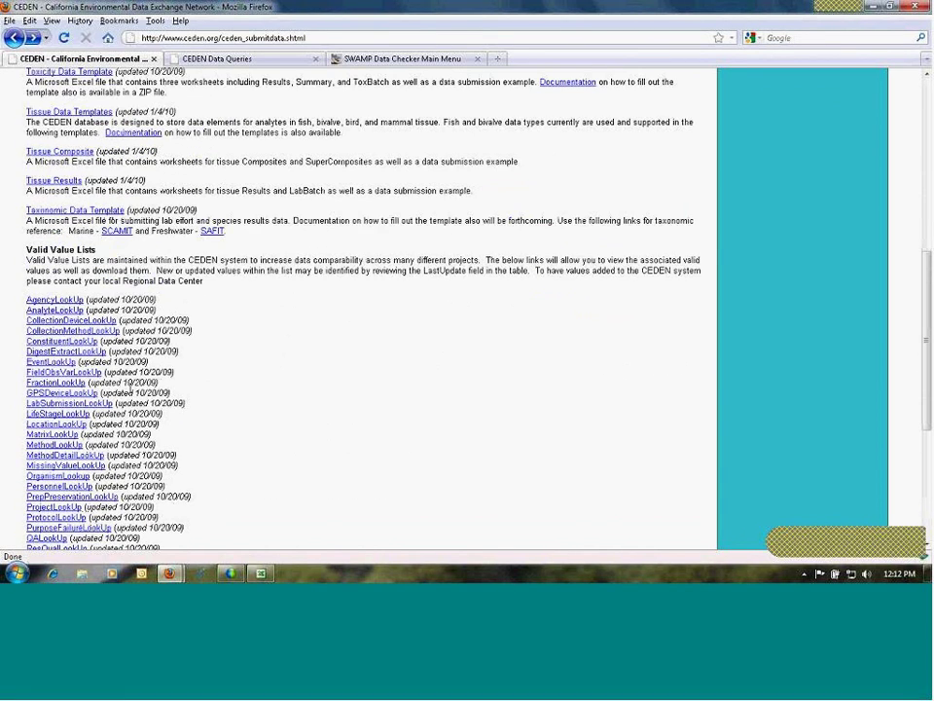
pyautogui.scroll(1, 155, 165)
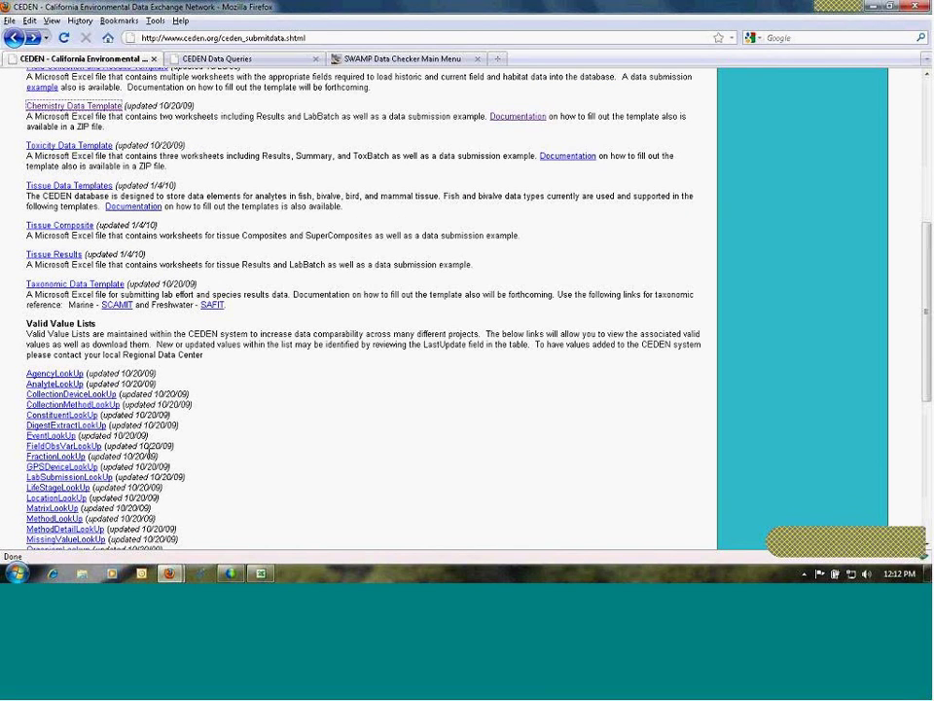
pyautogui.scroll(3, 262, 247)
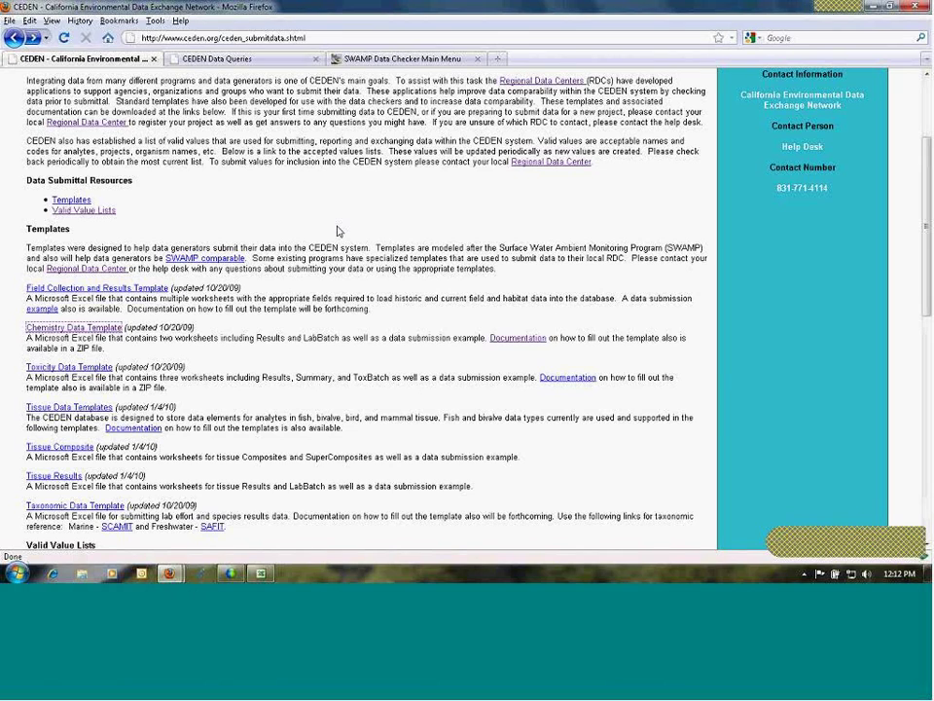
pyautogui.scroll(2, 338, 230)
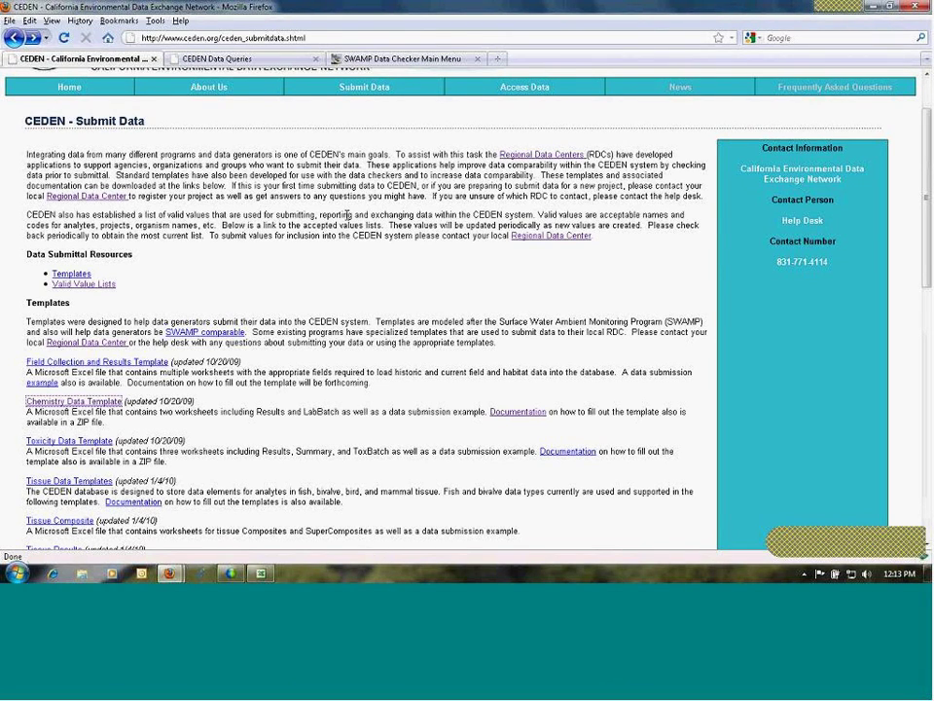
pyautogui.scroll(2, 346, 215)
# Visit the CEDEN home page, then switch to the Data Queries tab showing the Advanced Query Tool.
pyautogui.click(65, 164)
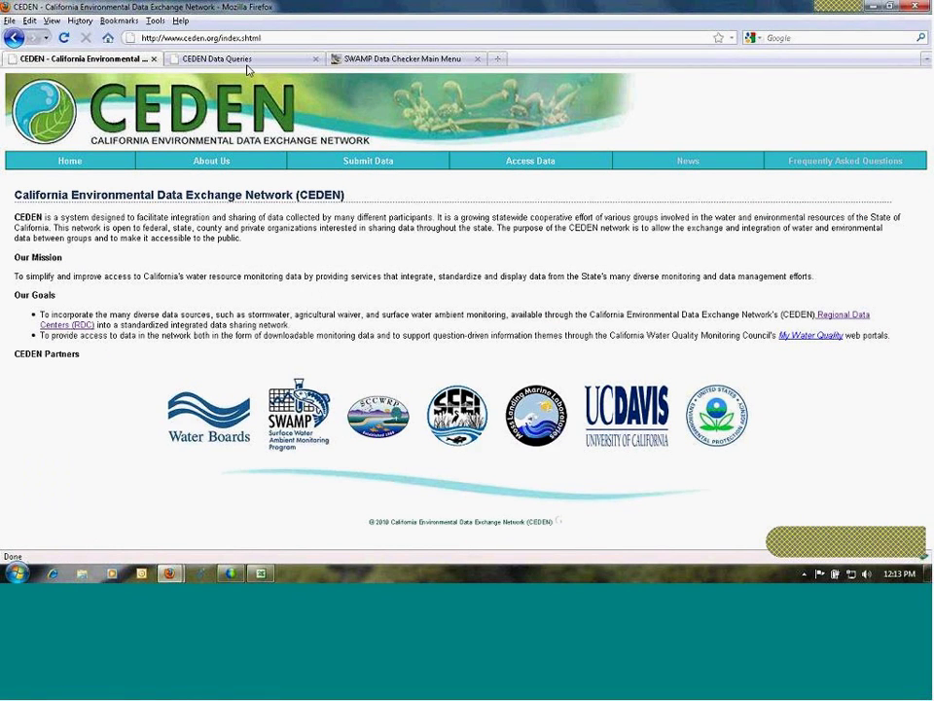
pyautogui.click(186, 58)
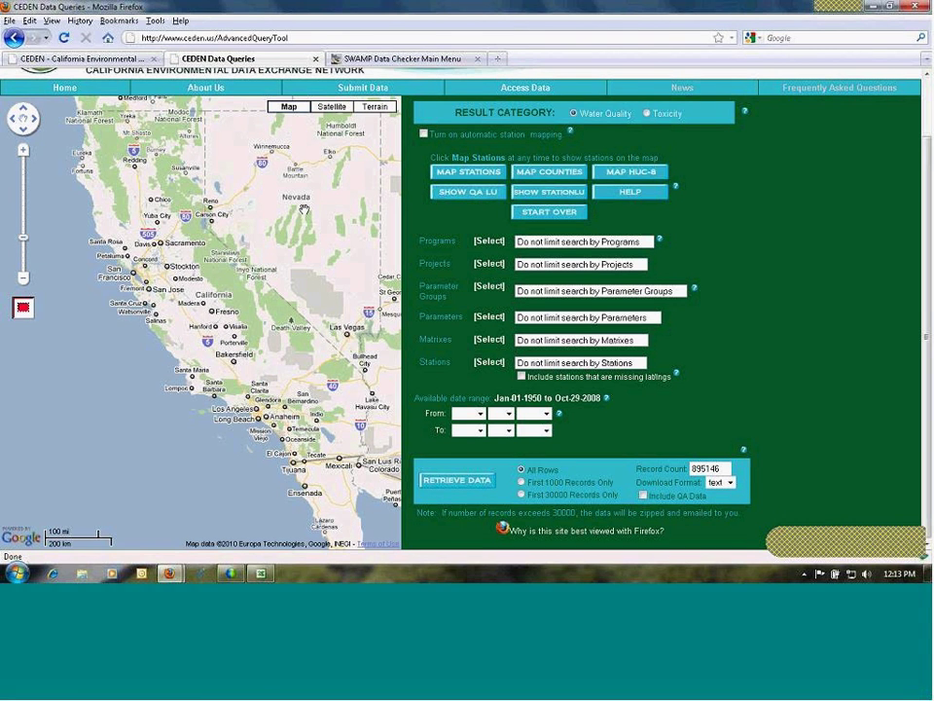